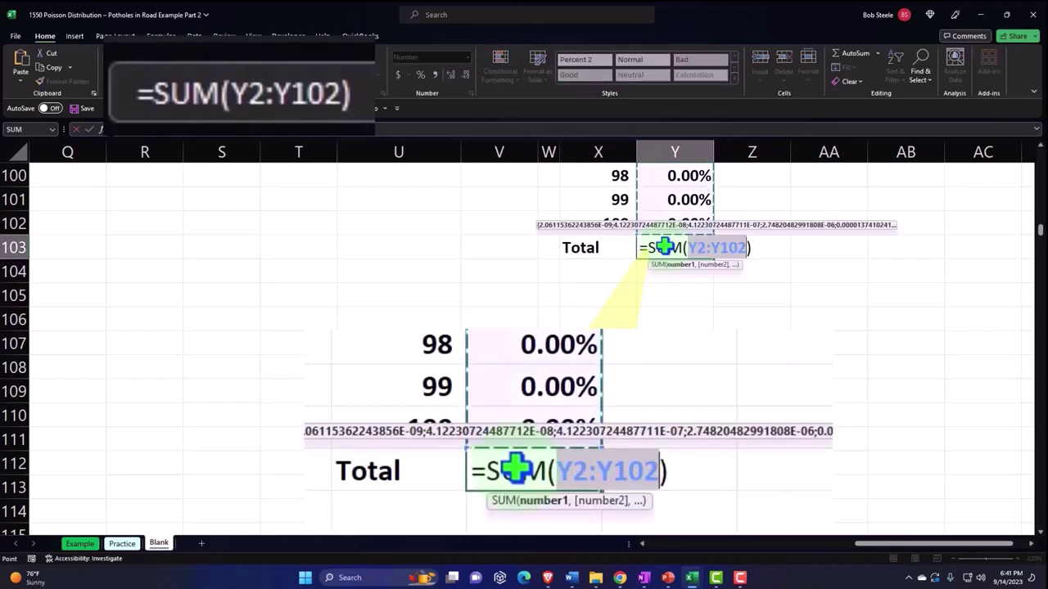
# Commit =SUM(Y2:Y102) in Y103 and format the total as a percentage showing 100.0%.
pyautogui.press('Return')
pyautogui.click(664, 246)
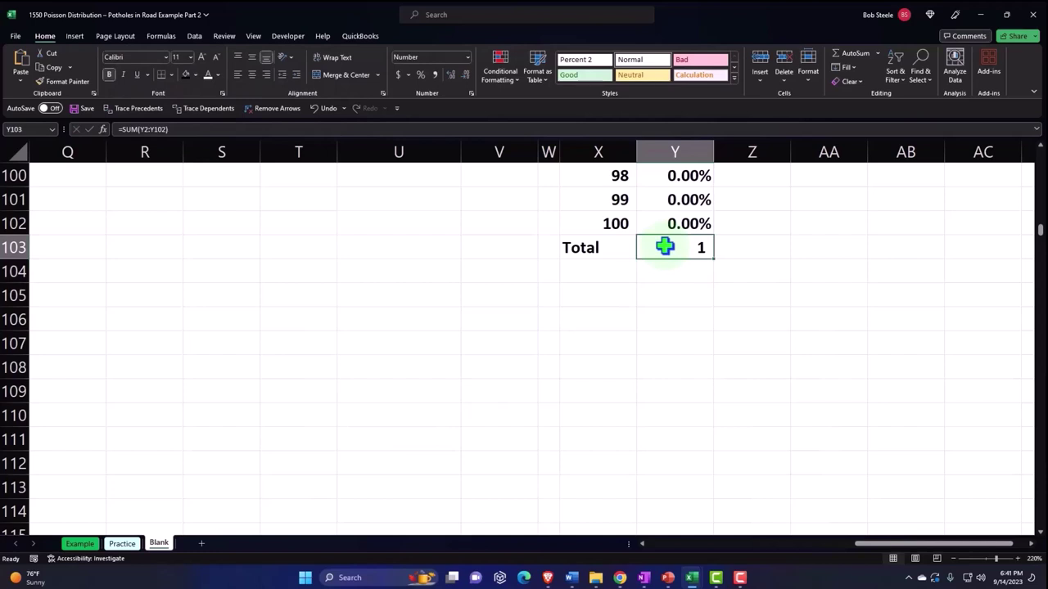
pyautogui.click(420, 75)
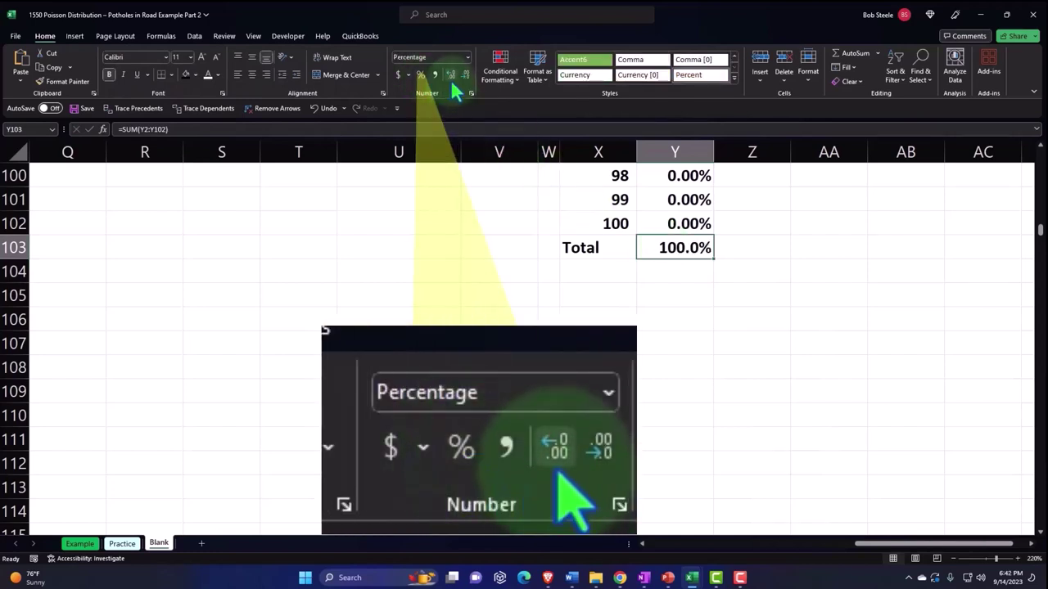
pyautogui.click(452, 76)
pyautogui.scroll(20, 841, 330)
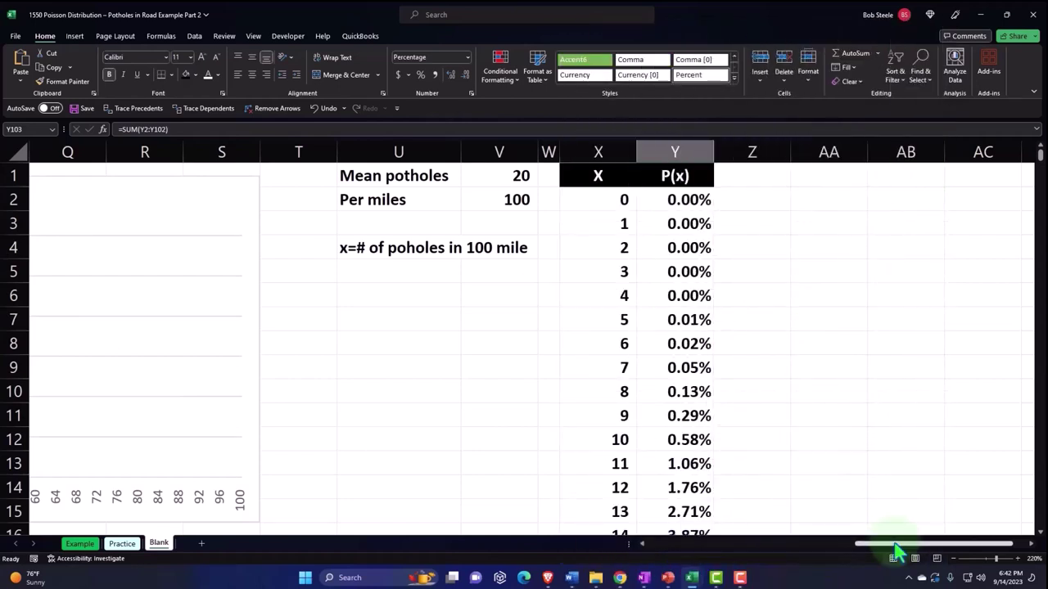
# Select the P(x) column Y1:Y102 and insert a clustered column chart.
pyautogui.moveTo(896, 544)
pyautogui.mouseDown()
pyautogui.moveTo(828, 554)
pyautogui.moveTo(905, 557)
pyautogui.mouseUp()
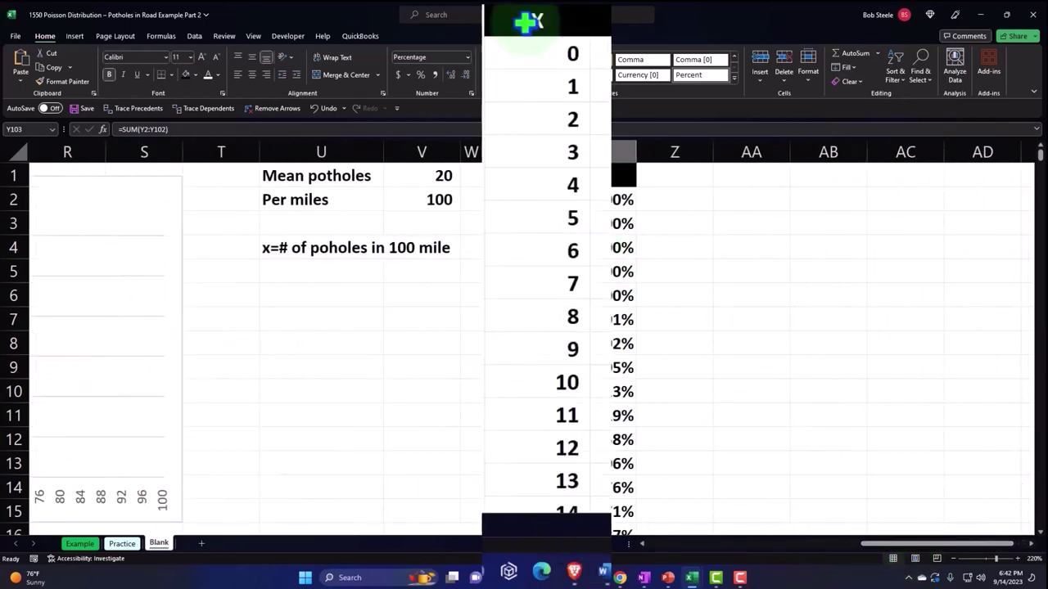
pyautogui.moveTo(521, 175); pyautogui.dragTo(567, 221)
pyautogui.moveTo(659, 28); pyautogui.dragTo(613, 487)
pyautogui.scroll(20, 718, 409)
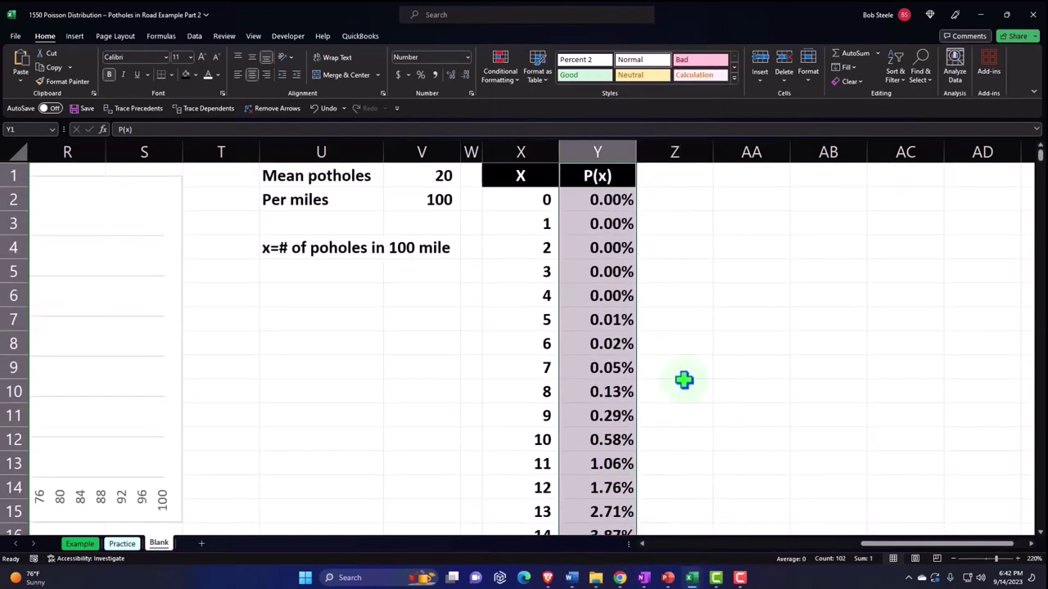
pyautogui.click(75, 37)
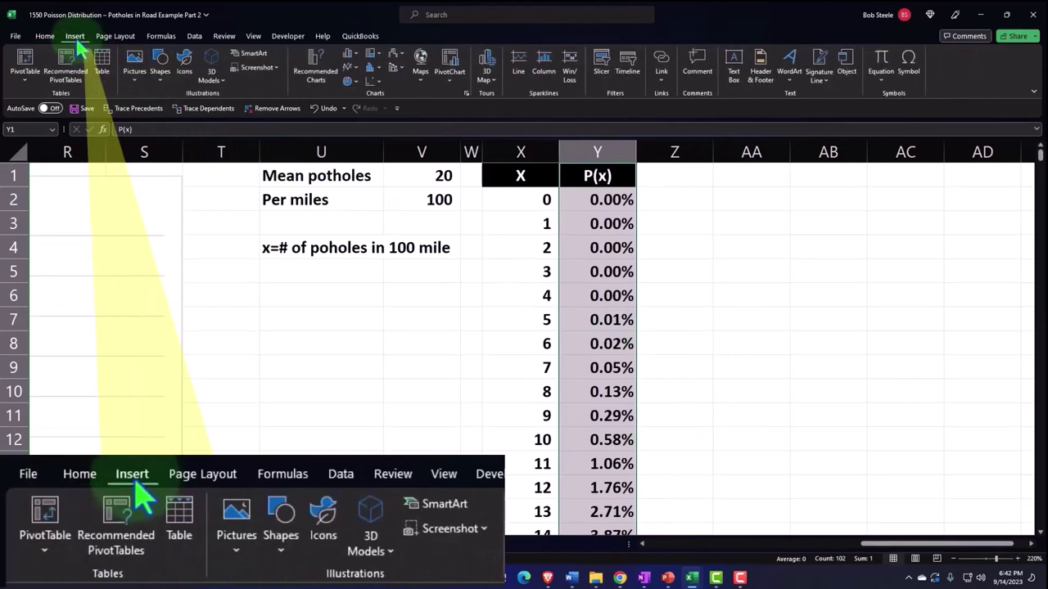
pyautogui.click(357, 62)
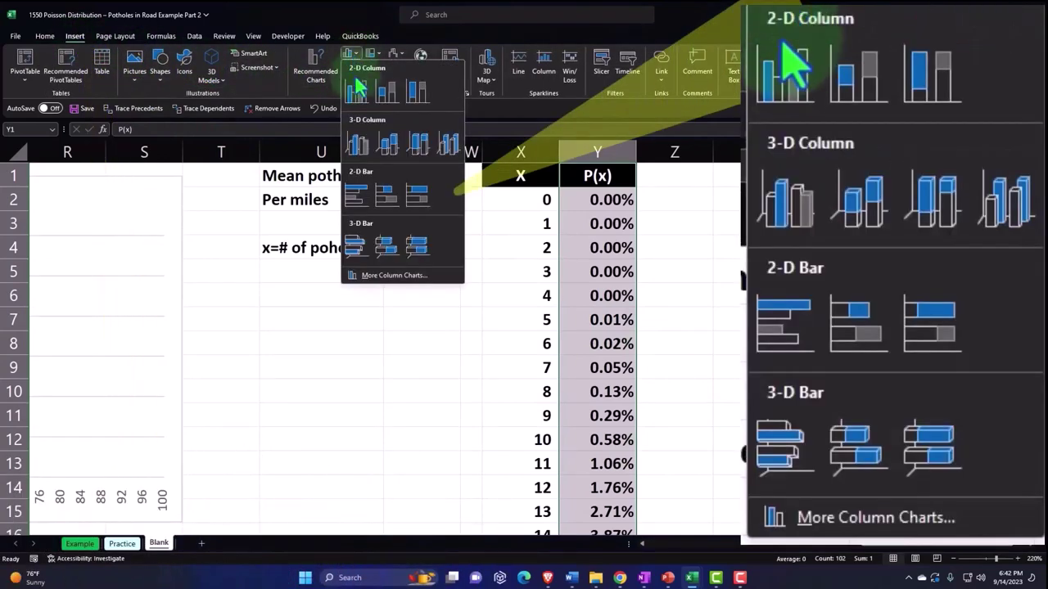
pyautogui.click(358, 89)
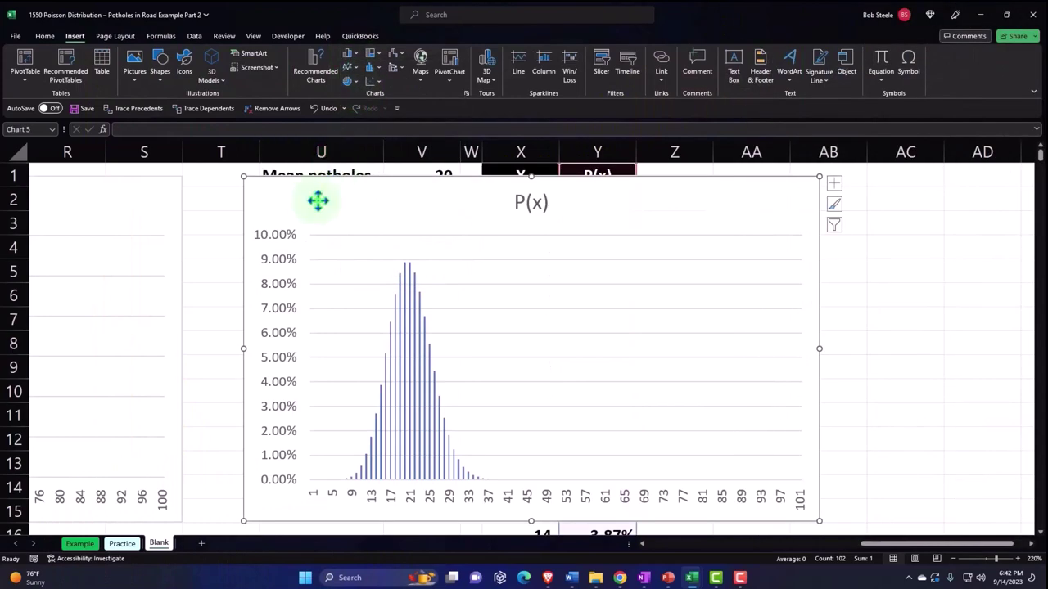
# Position the new column chart beside the X/P(x) table.
pyautogui.moveTo(318, 201); pyautogui.dragTo(723, 199)
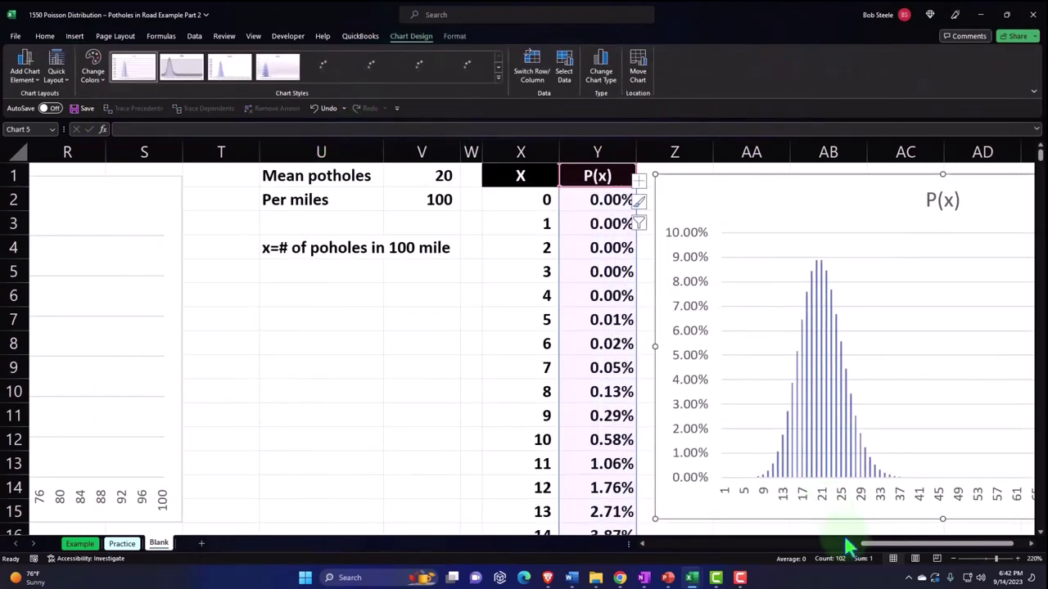
pyautogui.hscroll(1, 859, 547)
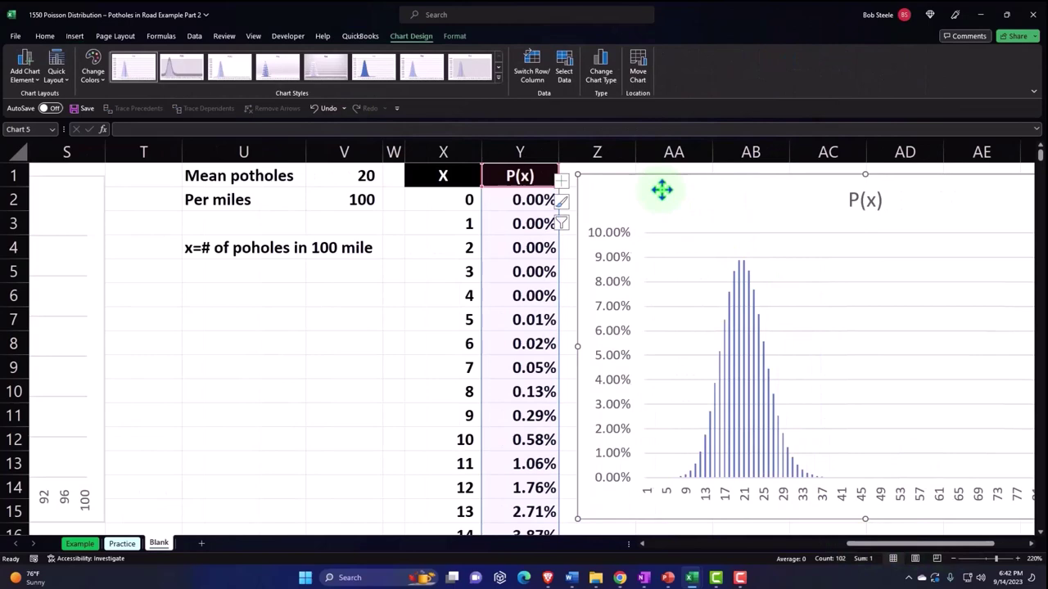
pyautogui.moveTo(662, 190); pyautogui.dragTo(668, 187)
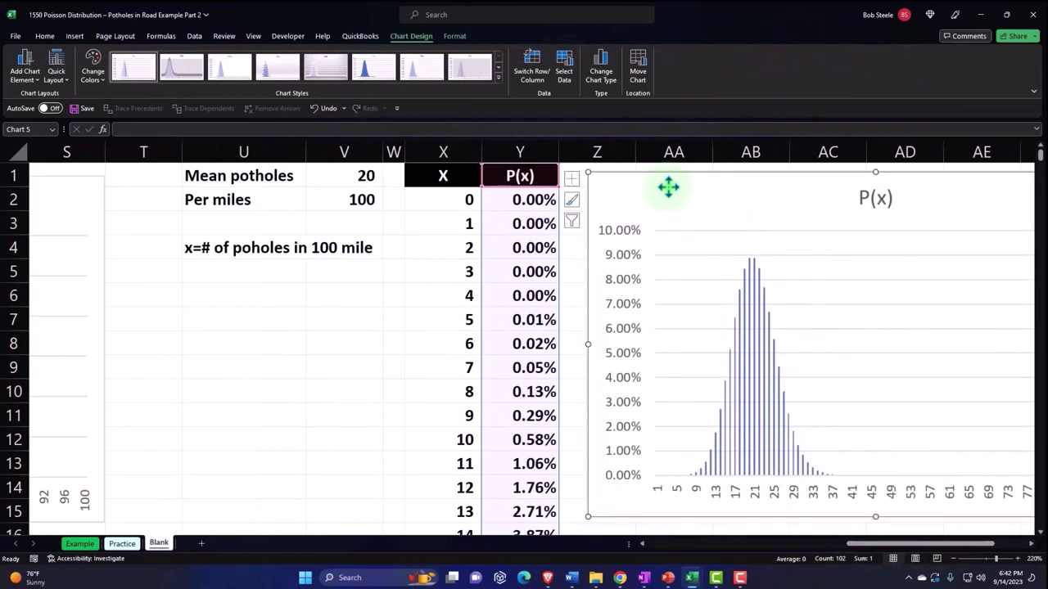
# Set the column chart's horizontal axis labels to X2:X102 so categories run 0 to 100.
pyautogui.click(567, 69)
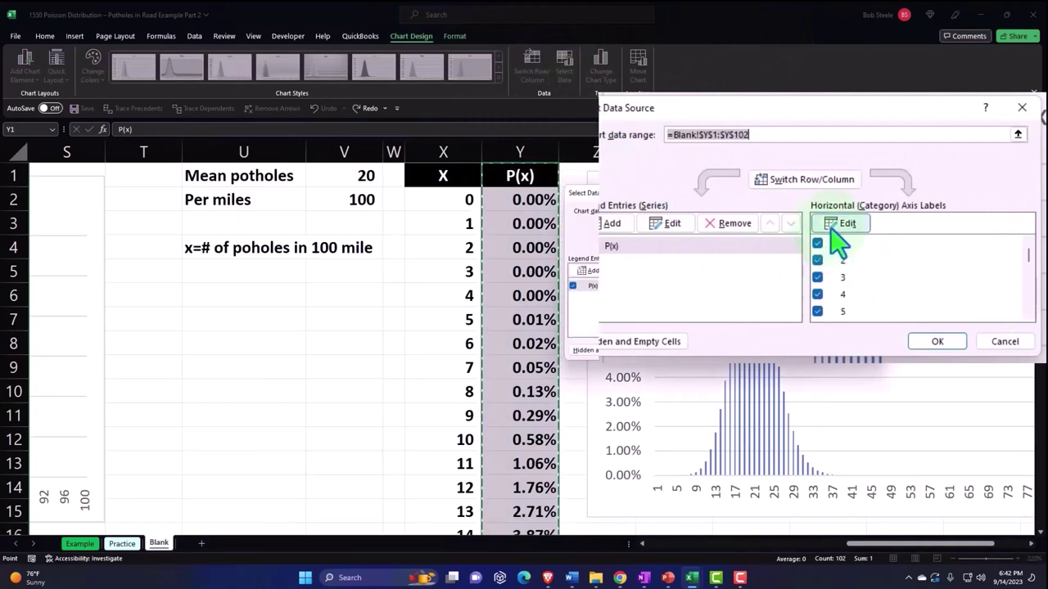
pyautogui.click(835, 226)
pyautogui.click(867, 226)
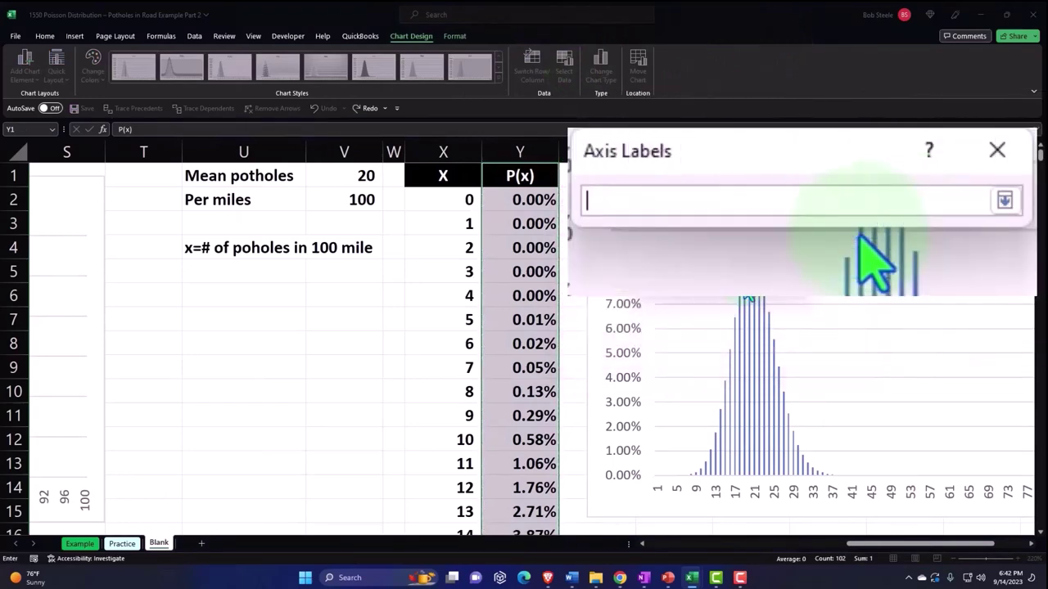
pyautogui.click(454, 203)
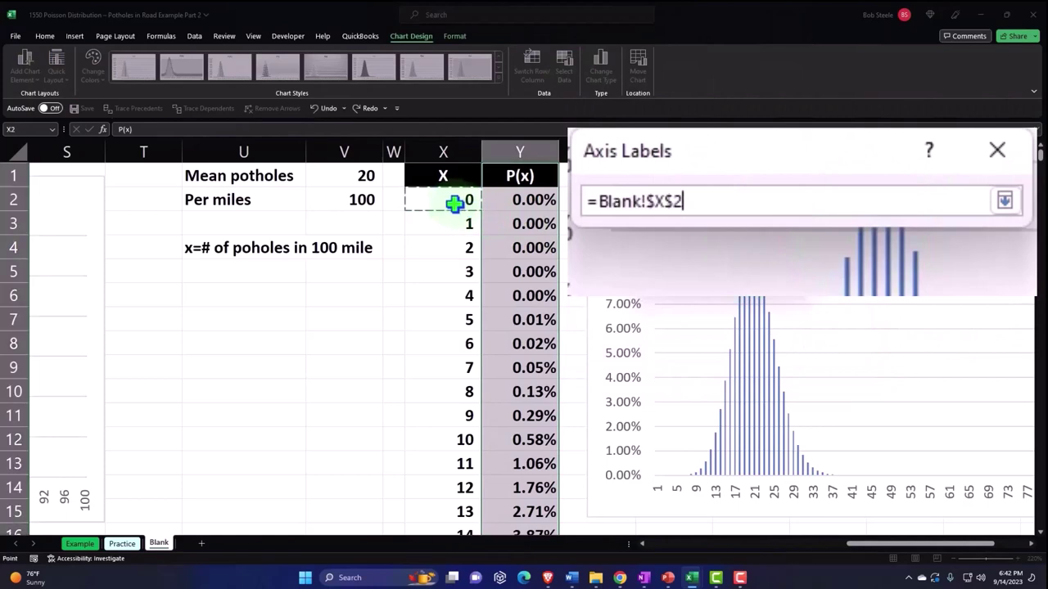
pyautogui.hotkey('ctrl', 'shift', 'Down')
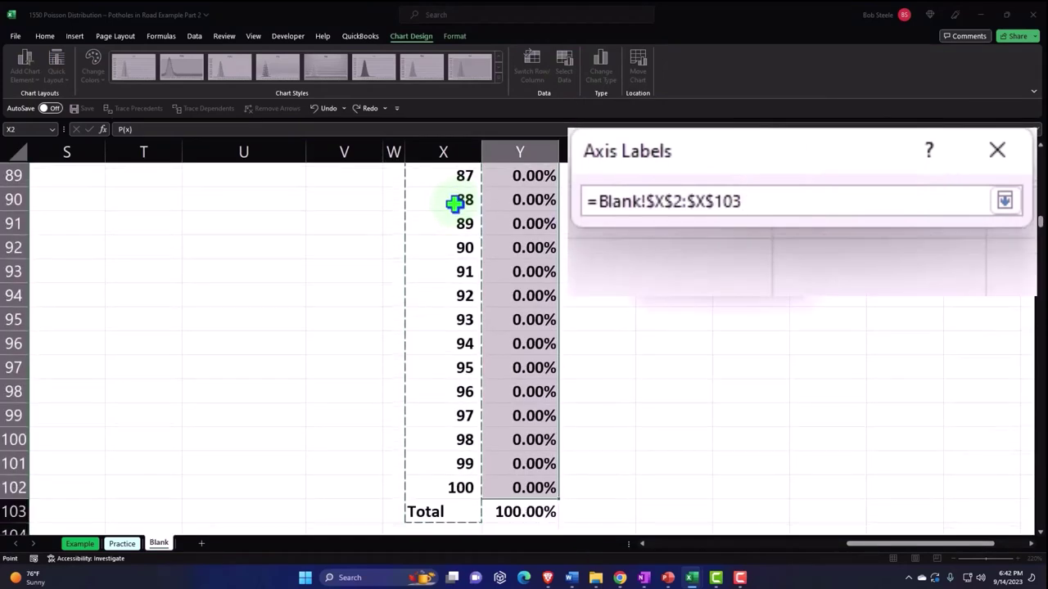
pyautogui.scroll(20, 497, 224)
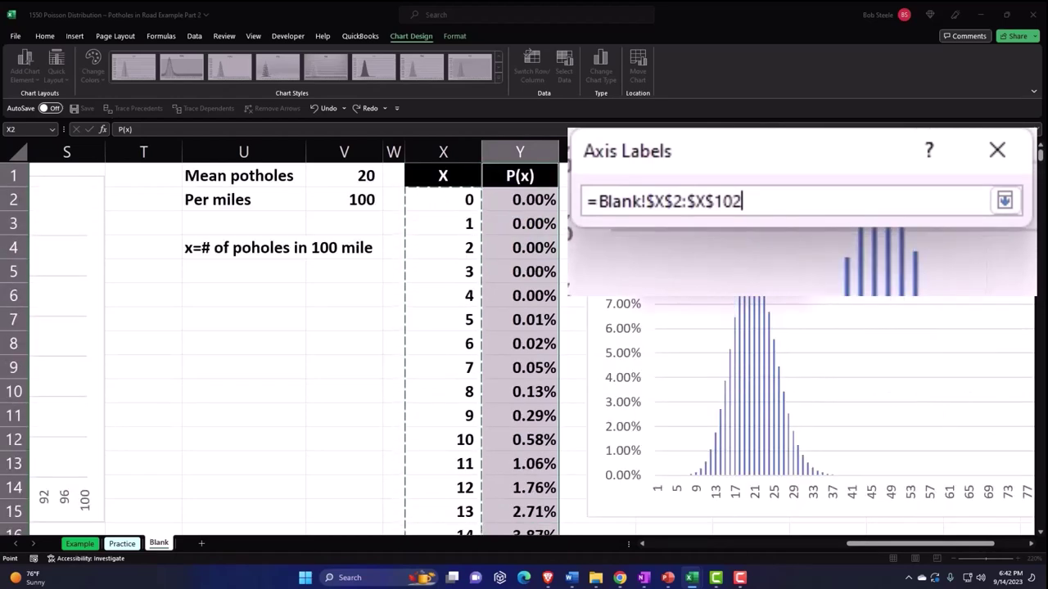
pyautogui.click(1005, 200)
pyautogui.click(866, 270)
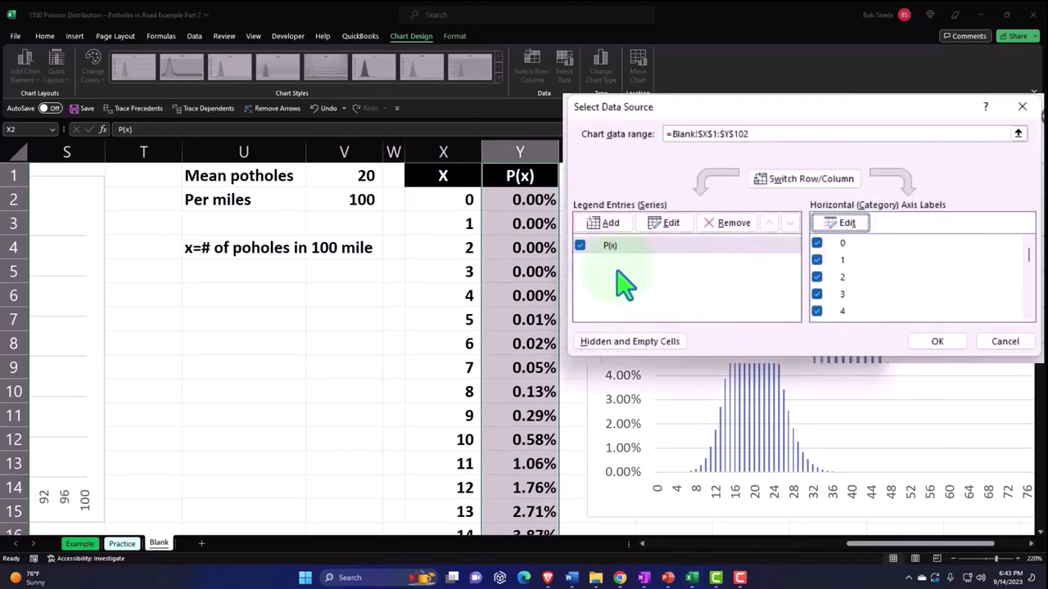
# Add a % of Total series named from H1 with values from H2:H102.
pyautogui.click(607, 229)
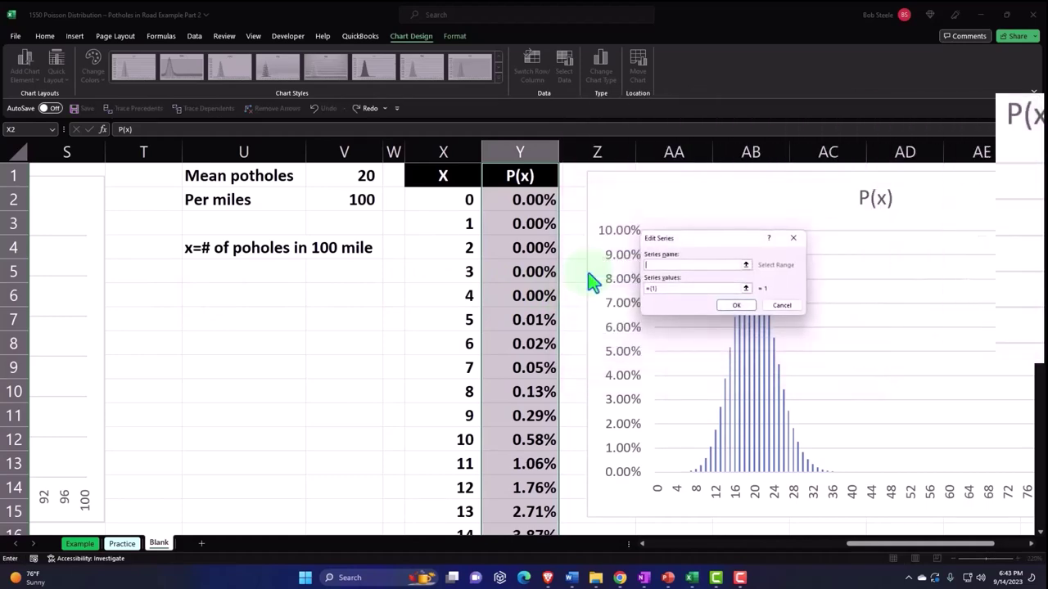
pyautogui.moveTo(884, 553); pyautogui.dragTo(665, 553)
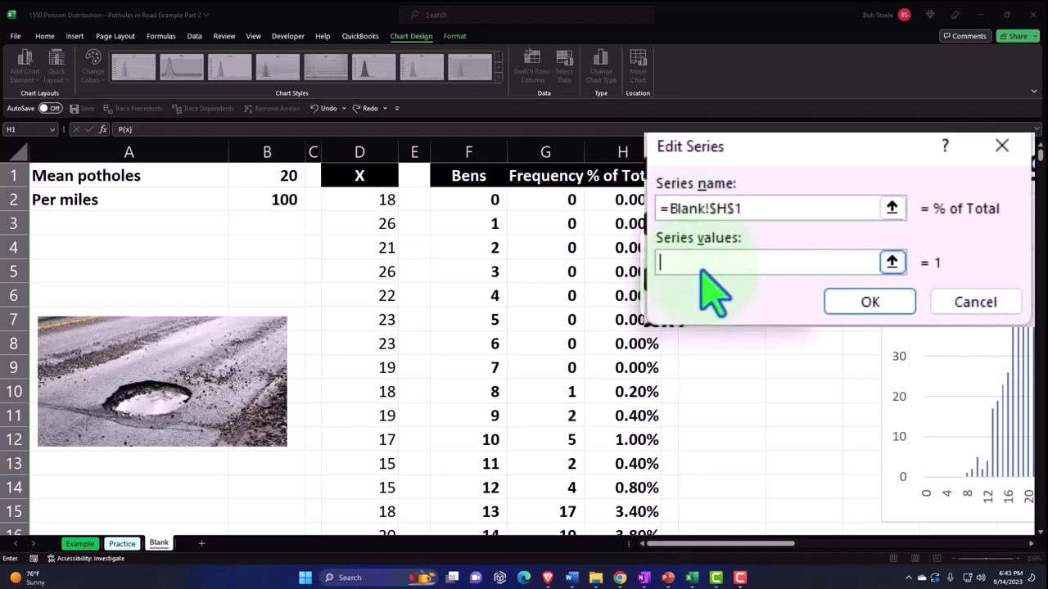
pyautogui.click(839, 262)
pyautogui.click(892, 263)
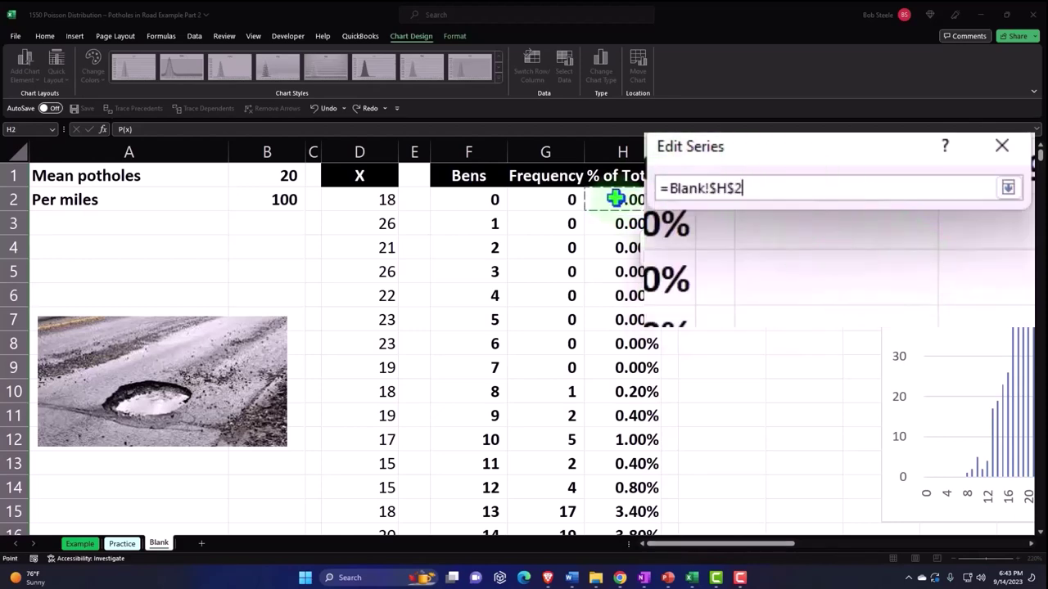
pyautogui.hotkey('ctrl', 'shift', 'Down')
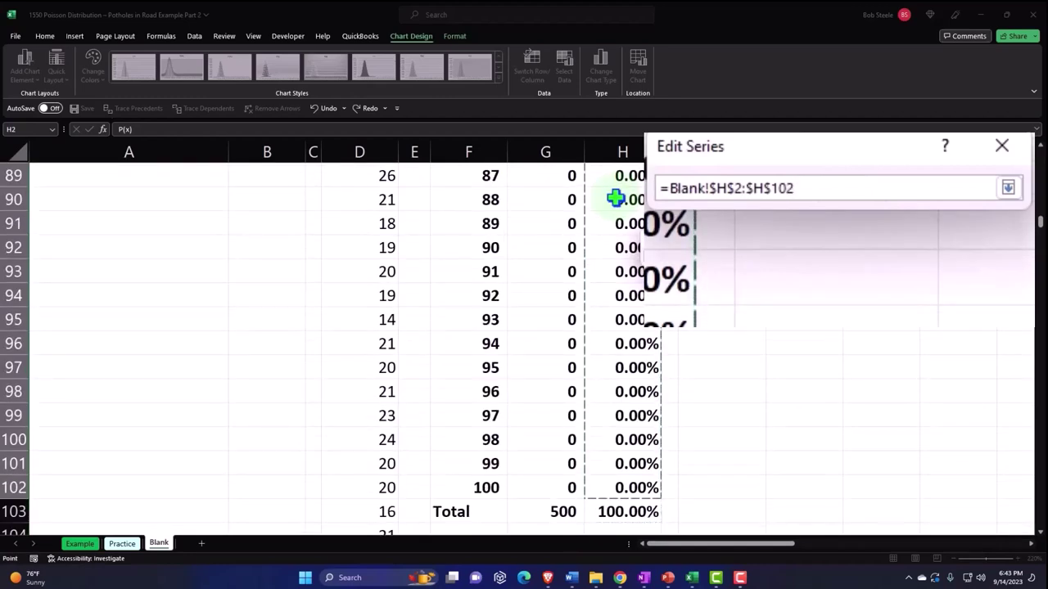
pyautogui.click(1009, 188)
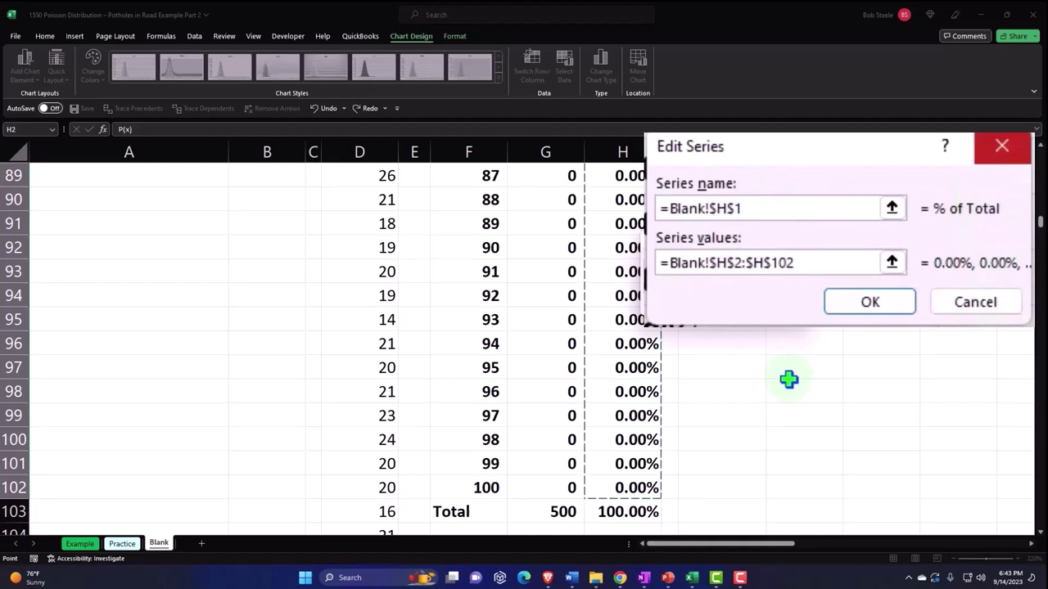
pyautogui.scroll(10, 788, 380)
pyautogui.click(742, 310)
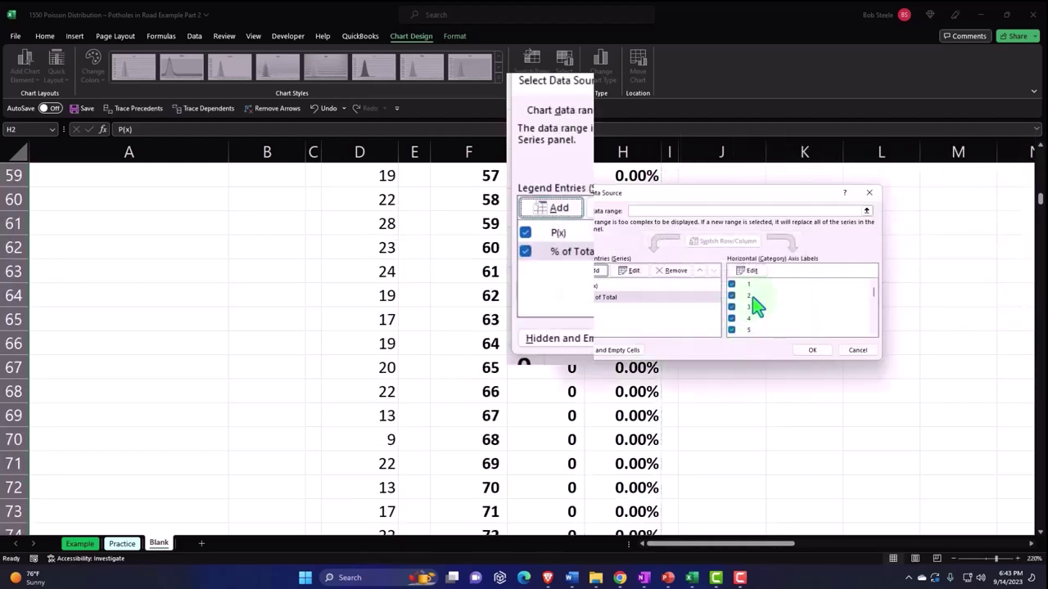
# Apply the data source changes and deselect the chart.
pyautogui.click(937, 340)
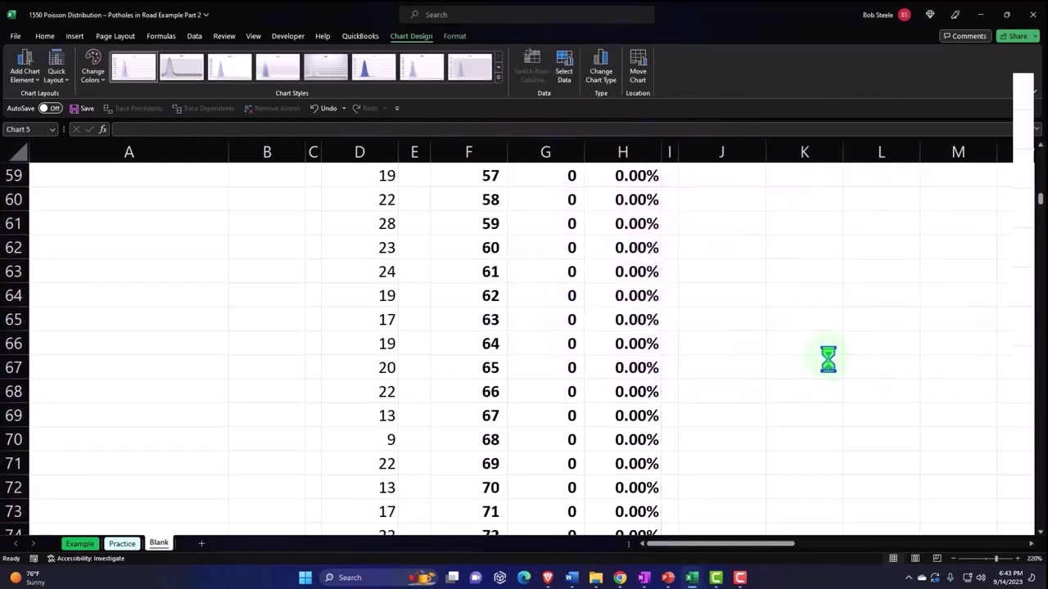
pyautogui.scroll(16, 827, 356)
pyautogui.click(852, 214)
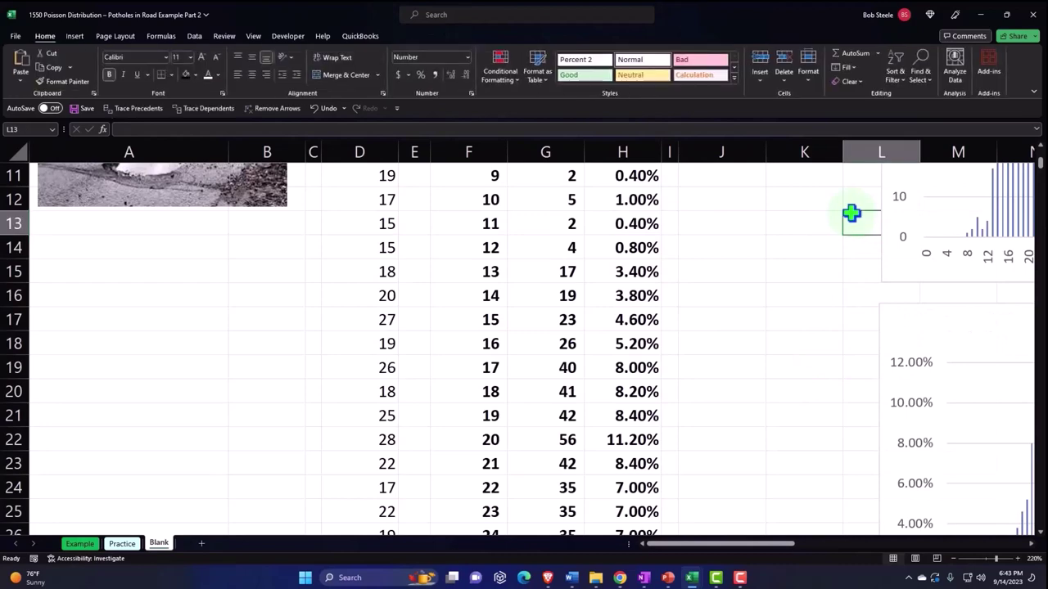
pyautogui.press('Right')
pyautogui.press('Right')
pyautogui.press('Right')
pyautogui.press('Right')
pyautogui.press('Right')
pyautogui.press('Right')
pyautogui.press('Right')
pyautogui.press('Right')
pyautogui.press('Right')
pyautogui.press('Right')
pyautogui.press('Right')
pyautogui.press('Right')
pyautogui.press('Right')
pyautogui.press('Right')
pyautogui.press('Right')
pyautogui.press('Right')
pyautogui.press('Right')
pyautogui.press('Right')
pyautogui.press('Right')
pyautogui.press('Right')
pyautogui.press('Right')
pyautogui.press('Right')
pyautogui.press('Right')
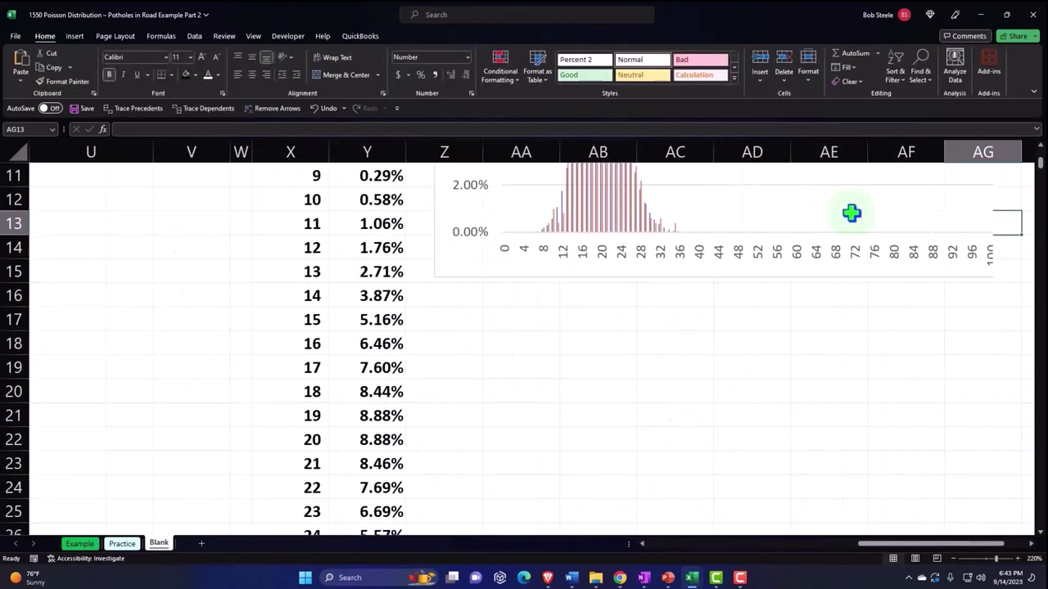
pyautogui.scroll(3, 525, 343)
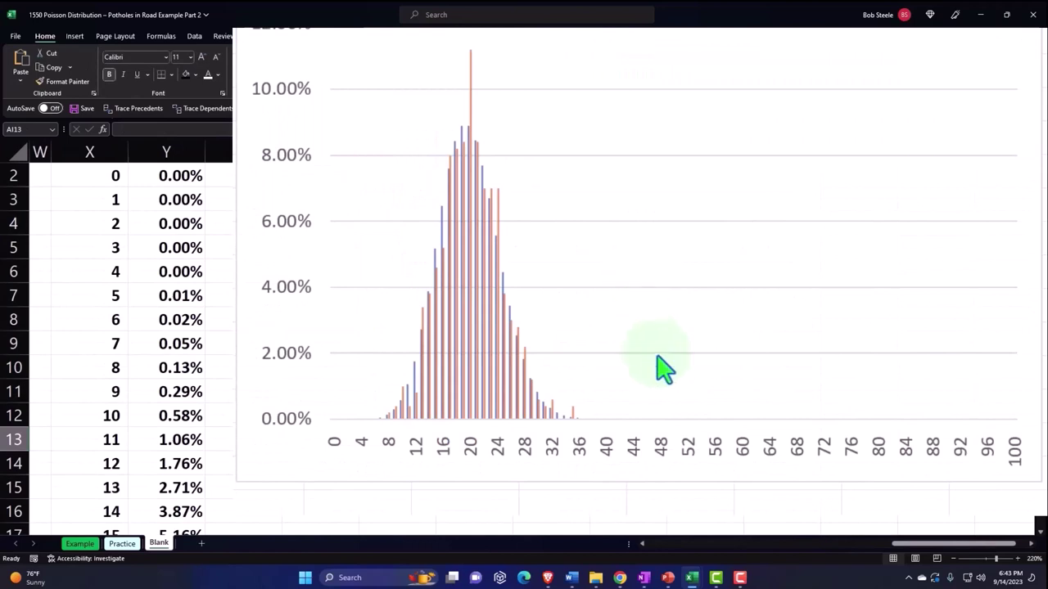
pyautogui.scroll(1, 663, 368)
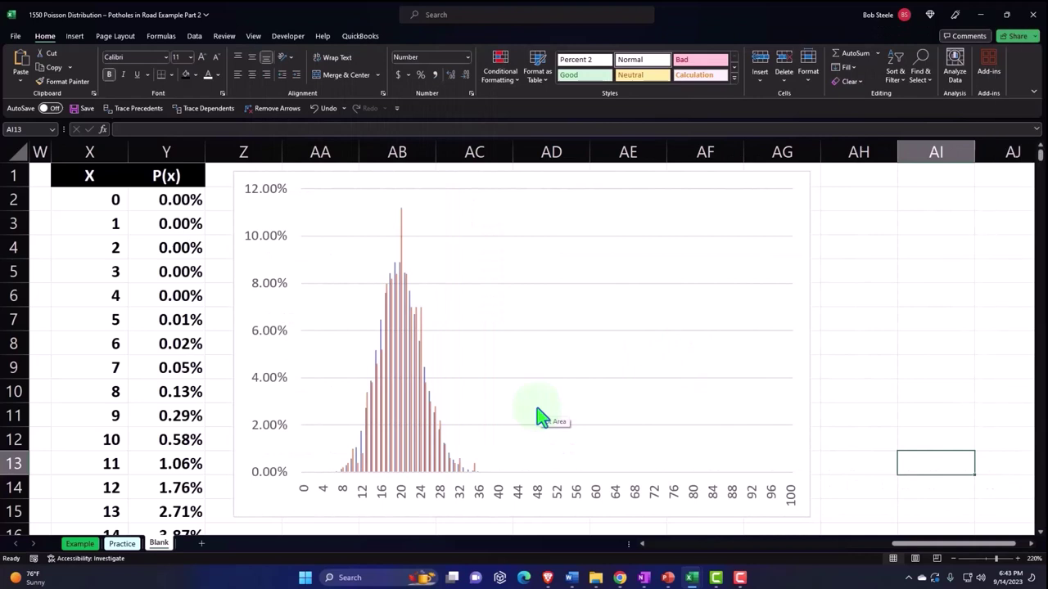
# Turn on the chart legend identifying the P(x) and % of Total series.
pyautogui.click(239, 253)
pyautogui.click(825, 180)
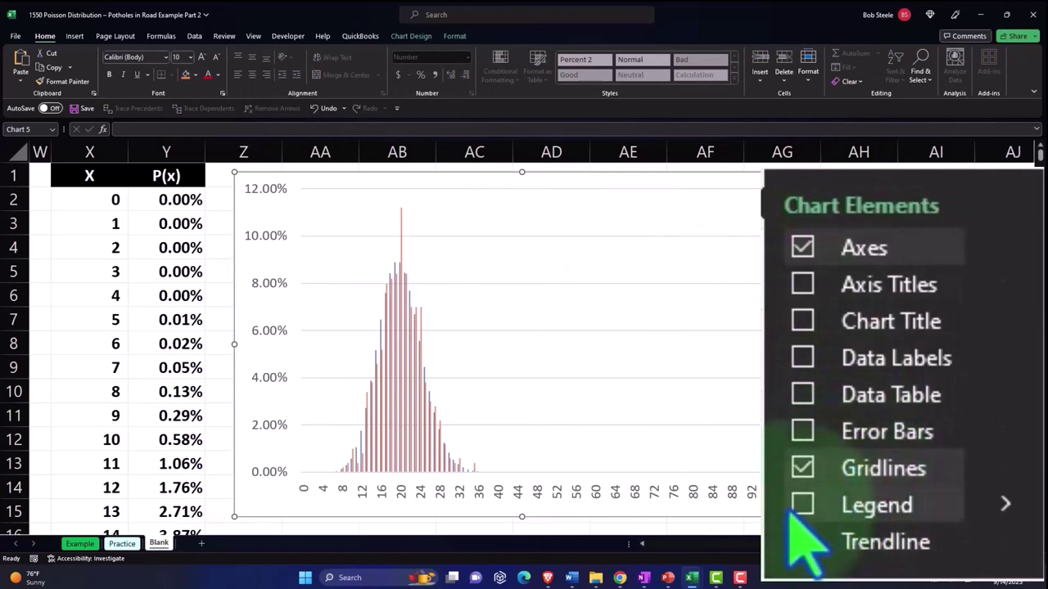
pyautogui.click(802, 505)
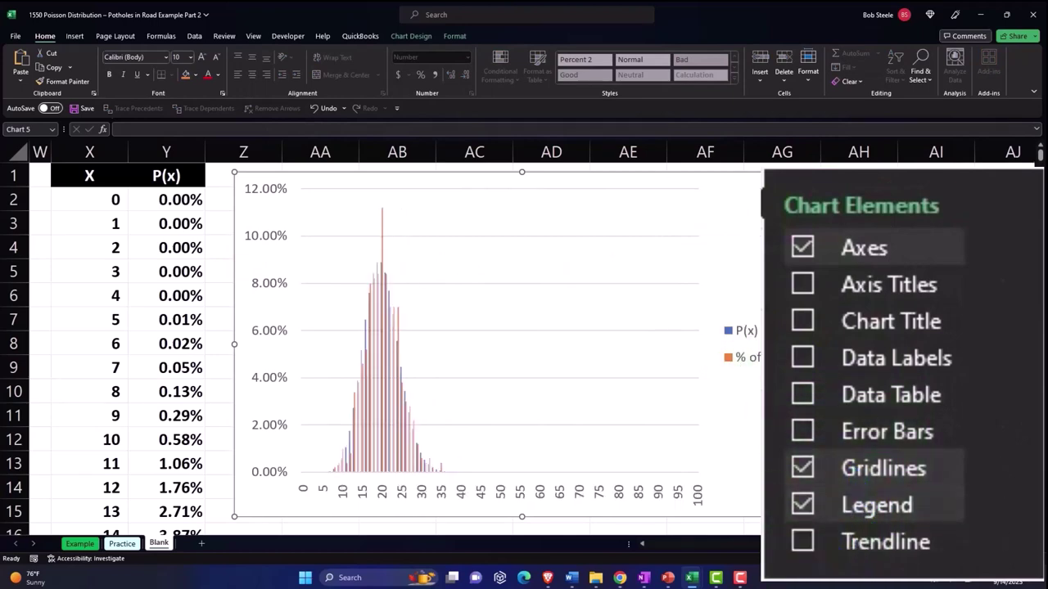
pyautogui.click(858, 415)
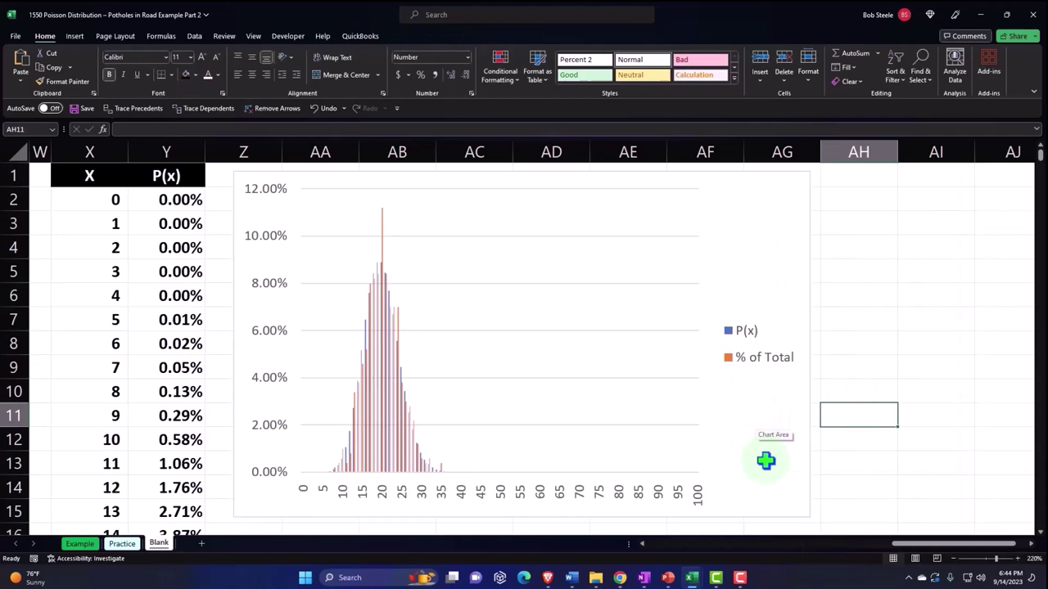
pyautogui.moveTo(919, 550); pyautogui.dragTo(890, 554)
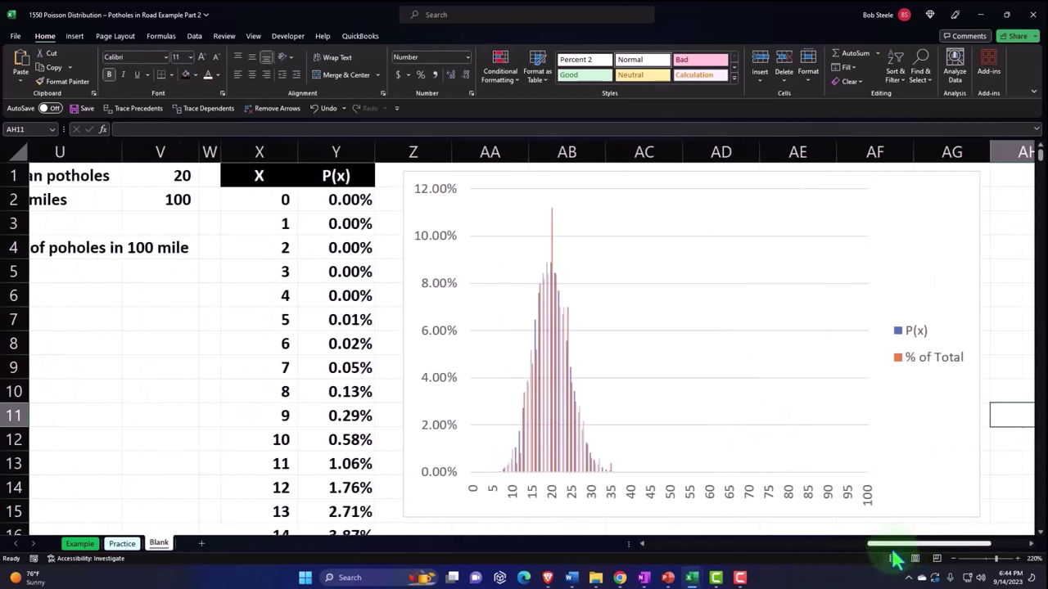
# Select column Y from the P(x) header down through all probabilities for a new chart.
pyautogui.scroll(-20, 302, 385)
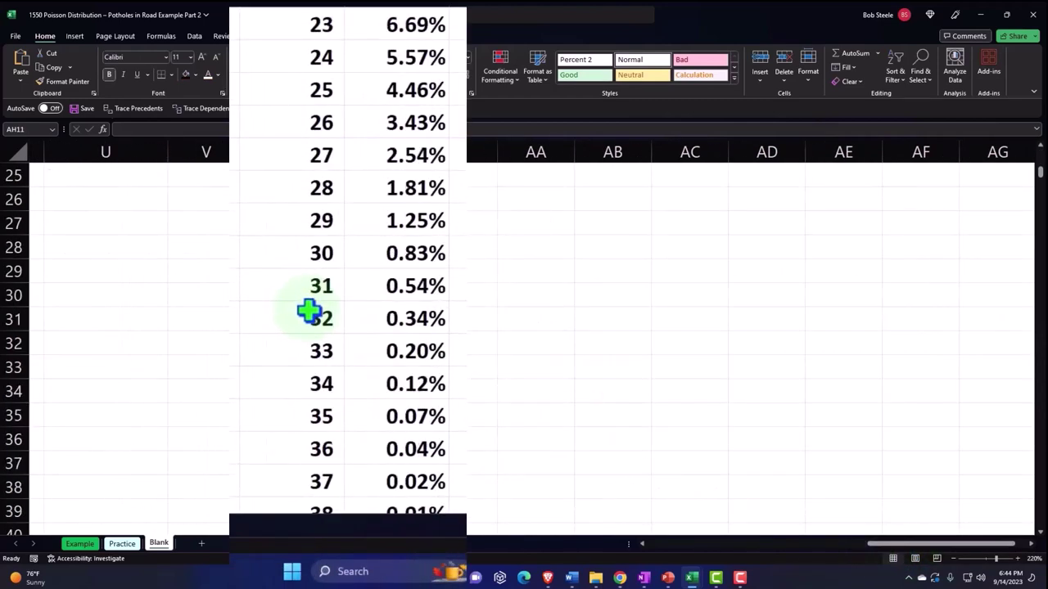
pyautogui.scroll(-11, 310, 311)
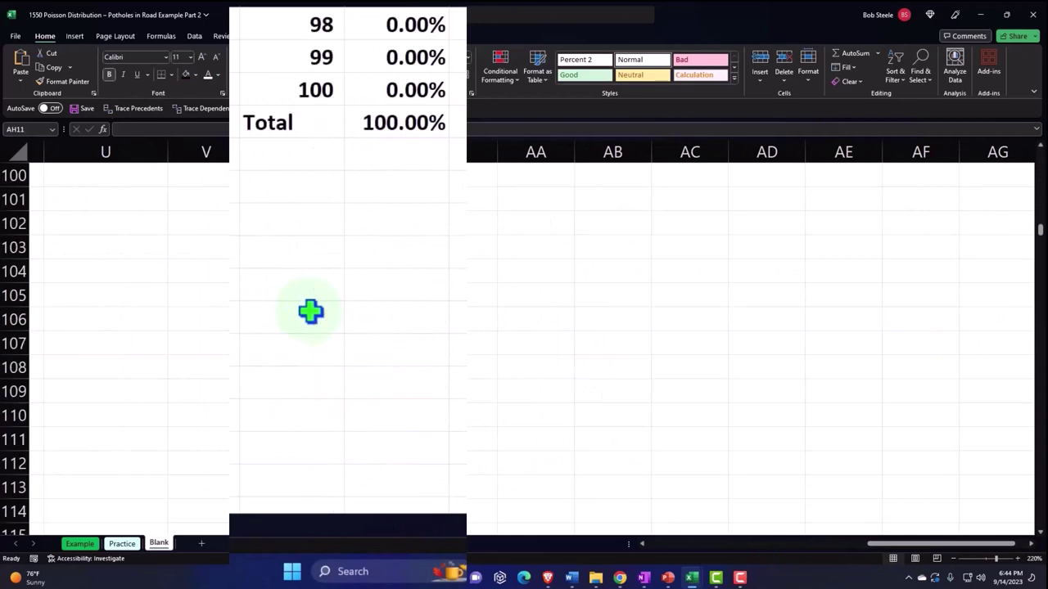
pyautogui.scroll(3, 286, 352)
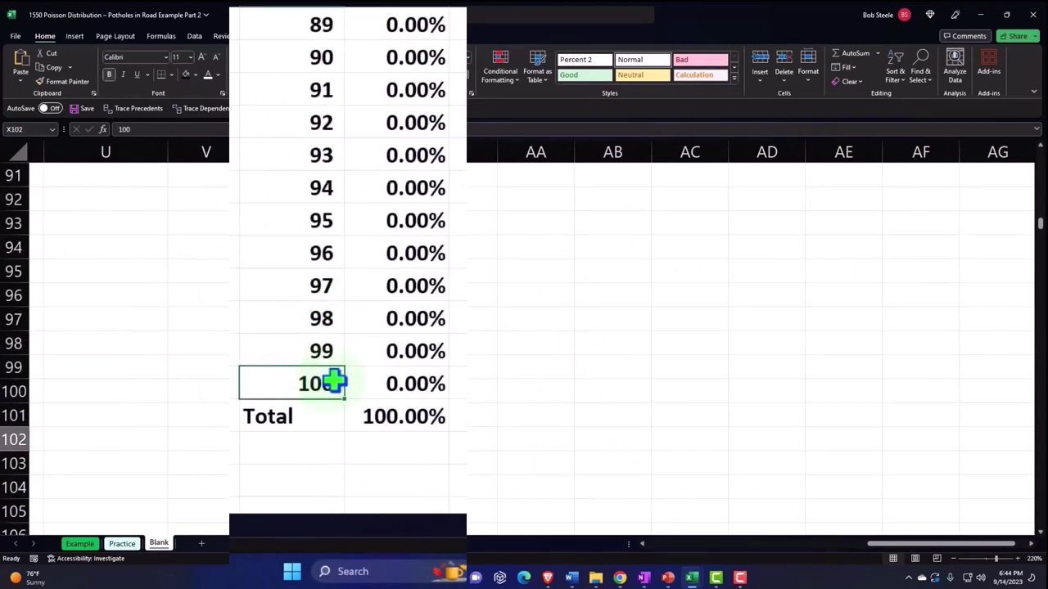
pyautogui.scroll(20, 334, 380)
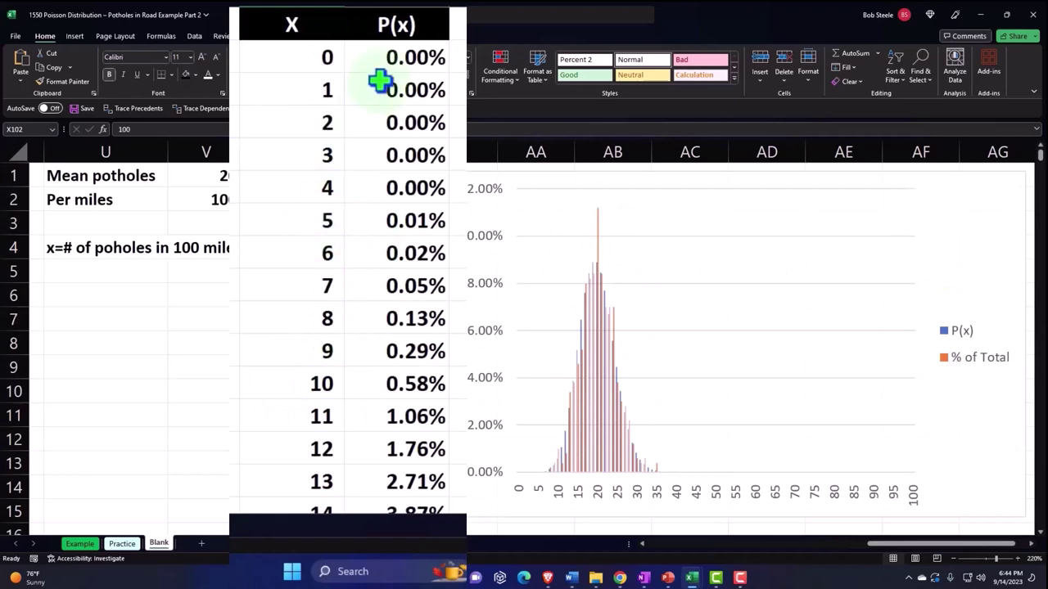
pyautogui.moveTo(396, 24); pyautogui.dragTo(393, 385)
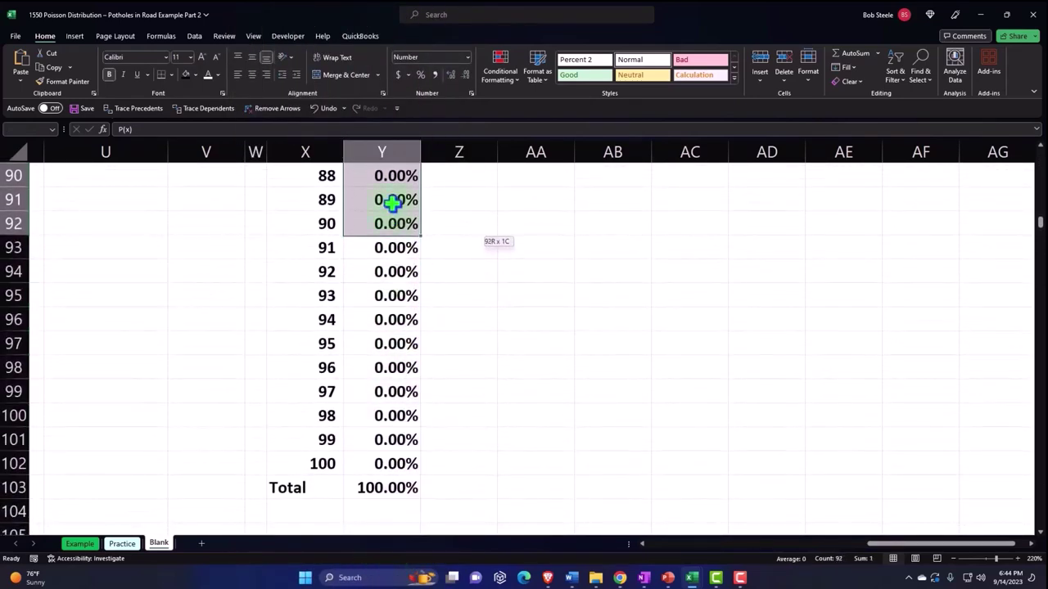
pyautogui.moveTo(392, 202); pyautogui.dragTo(393, 128)
pyautogui.moveTo(397, 9); pyautogui.dragTo(399, 425)
pyautogui.scroll(20, 498, 378)
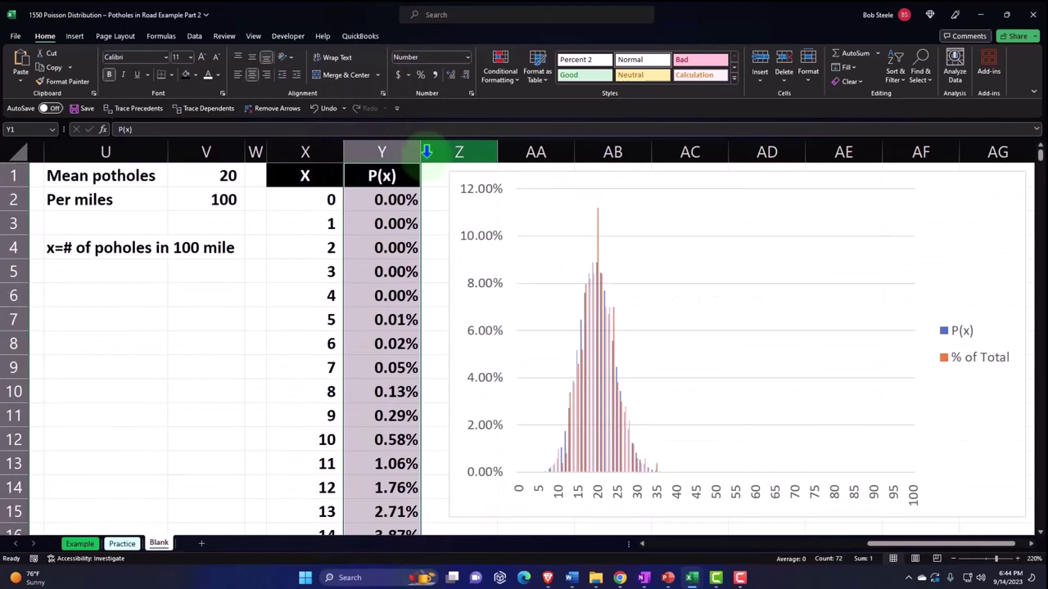
pyautogui.click(75, 39)
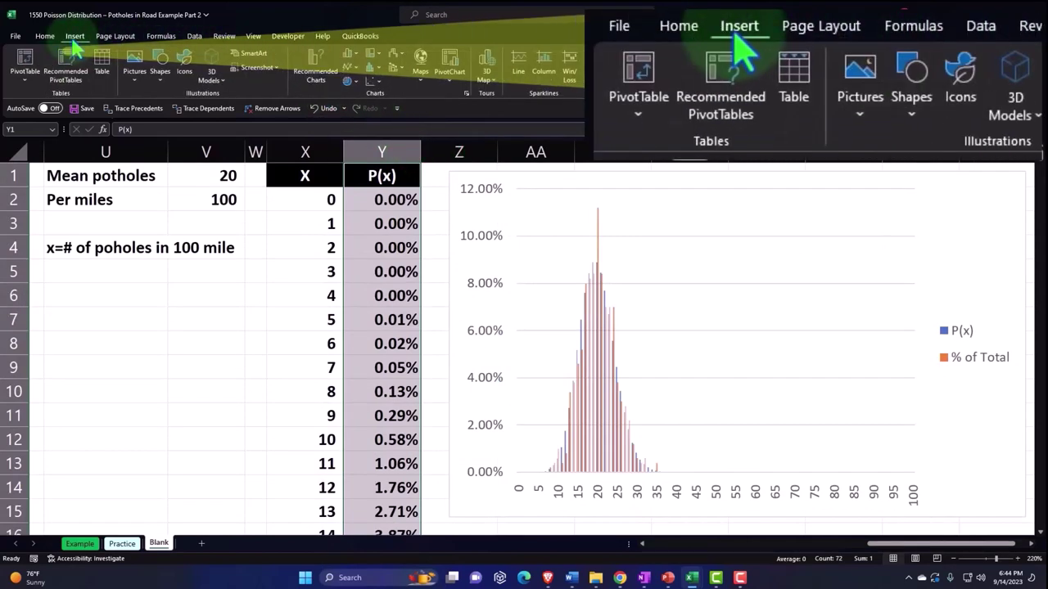
# Insert a P(x) line chart with markers and place it below the column chart.
pyautogui.click(350, 67)
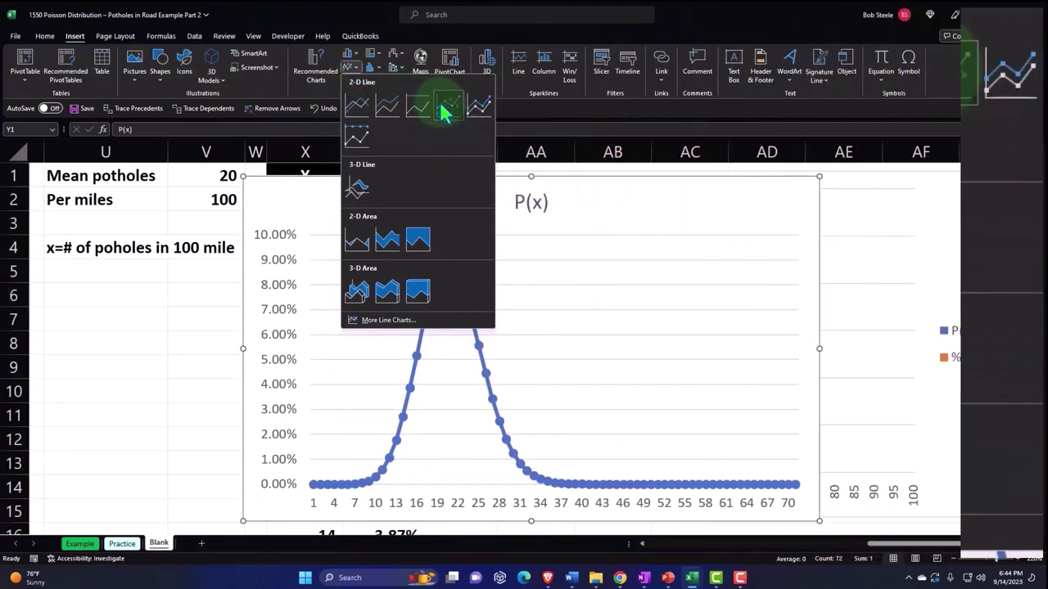
pyautogui.click(443, 112)
pyautogui.moveTo(358, 202); pyautogui.dragTo(629, 414)
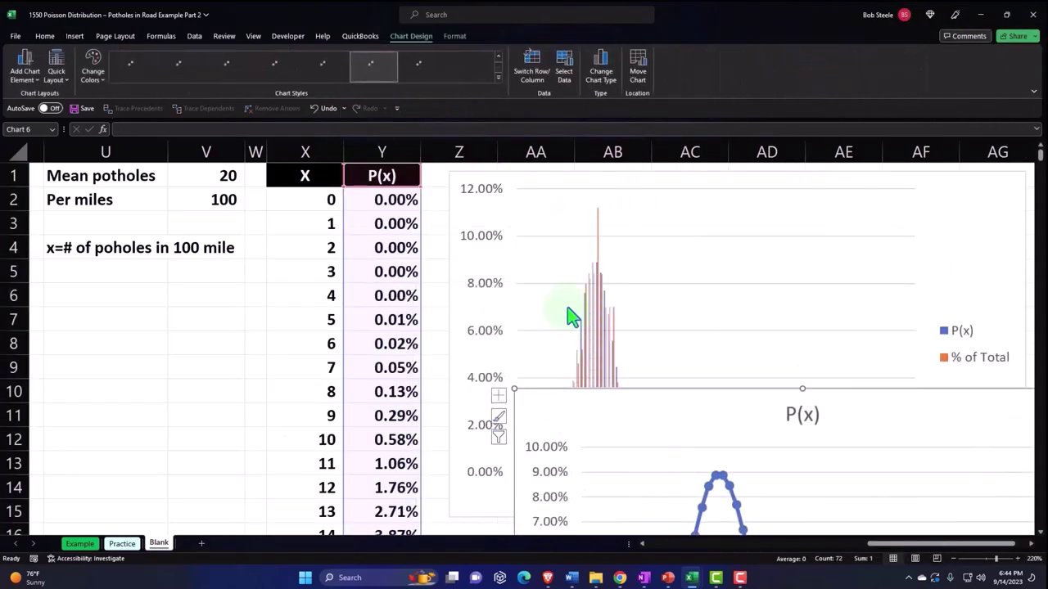
pyautogui.scroll(-3, 573, 317)
pyautogui.moveTo(573, 206); pyautogui.dragTo(510, 355)
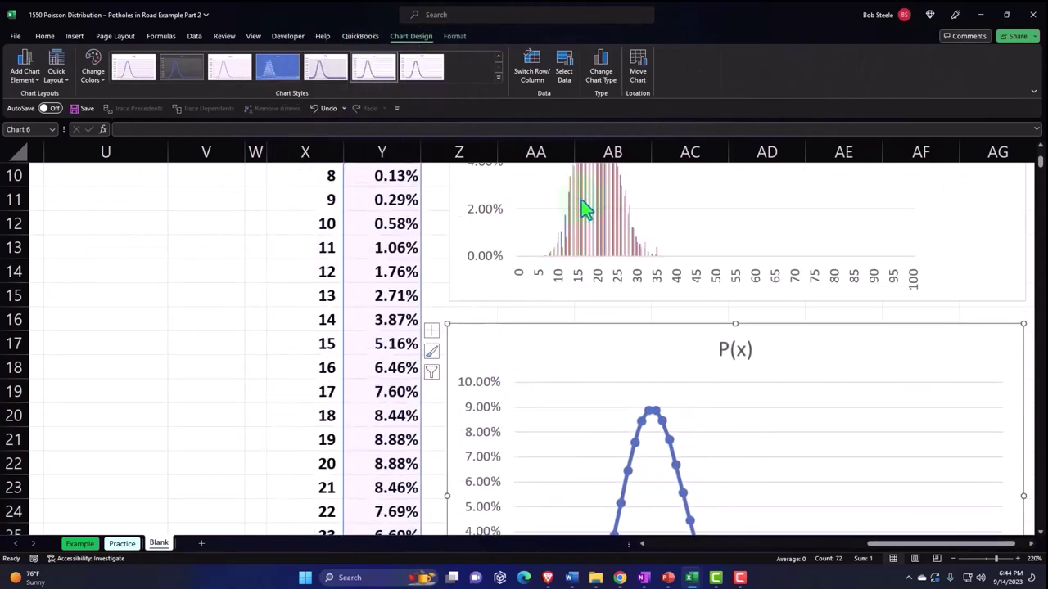
# Set the line chart's horizontal axis labels to X2:X72, covering values 0 to 70.
pyautogui.click(564, 67)
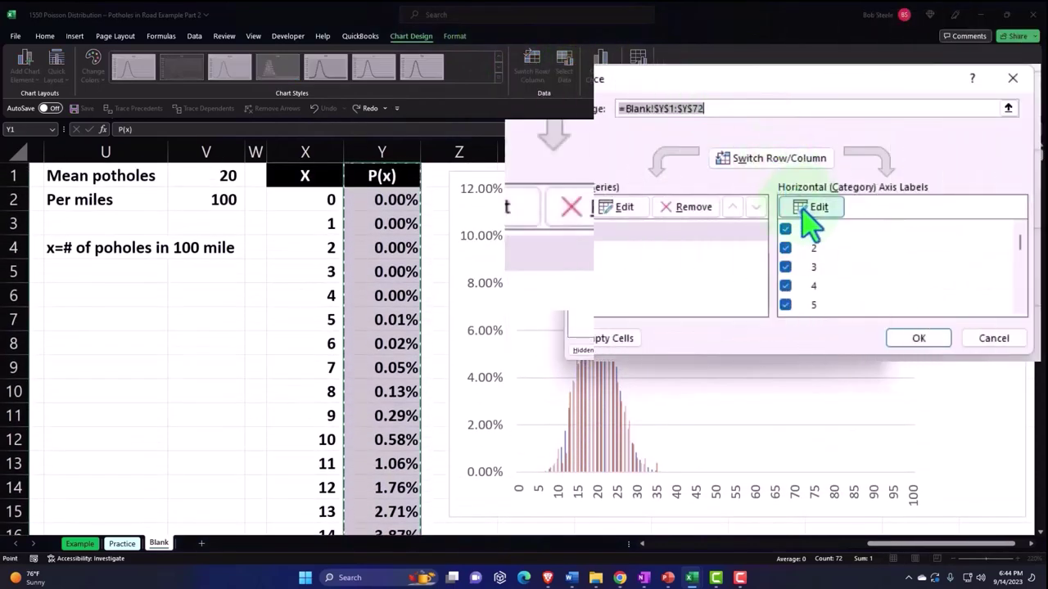
pyautogui.click(809, 216)
pyautogui.click(311, 200)
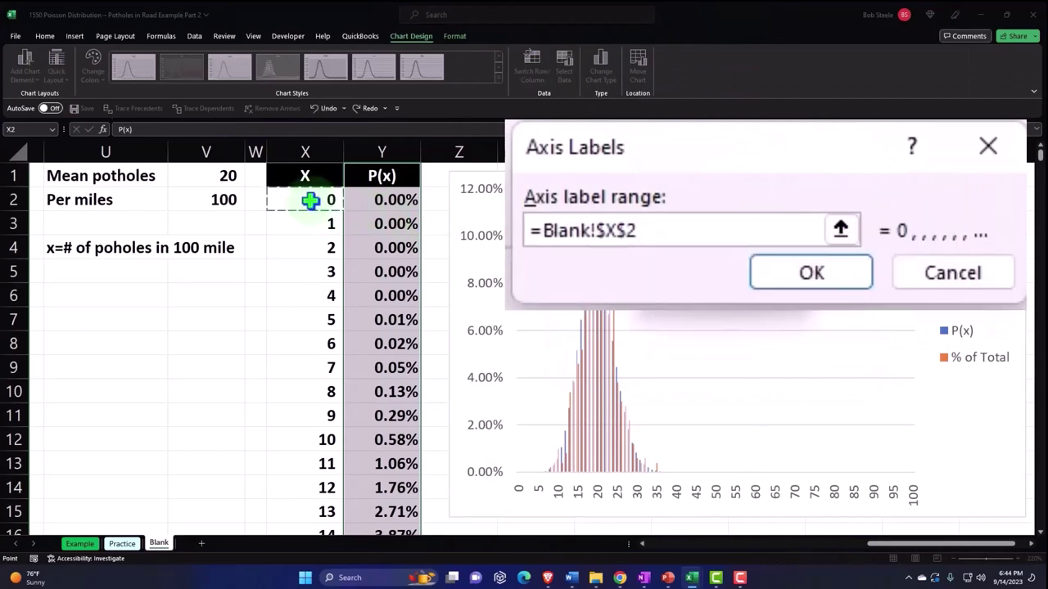
pyautogui.moveTo(311, 200); pyautogui.dragTo(323, 243)
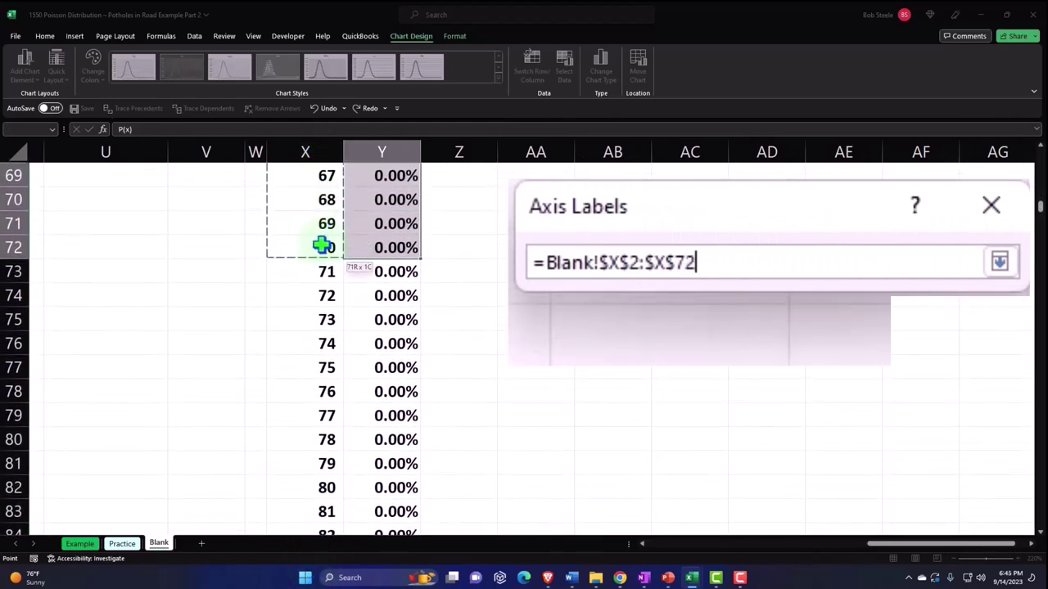
pyautogui.scroll(15, 323, 244)
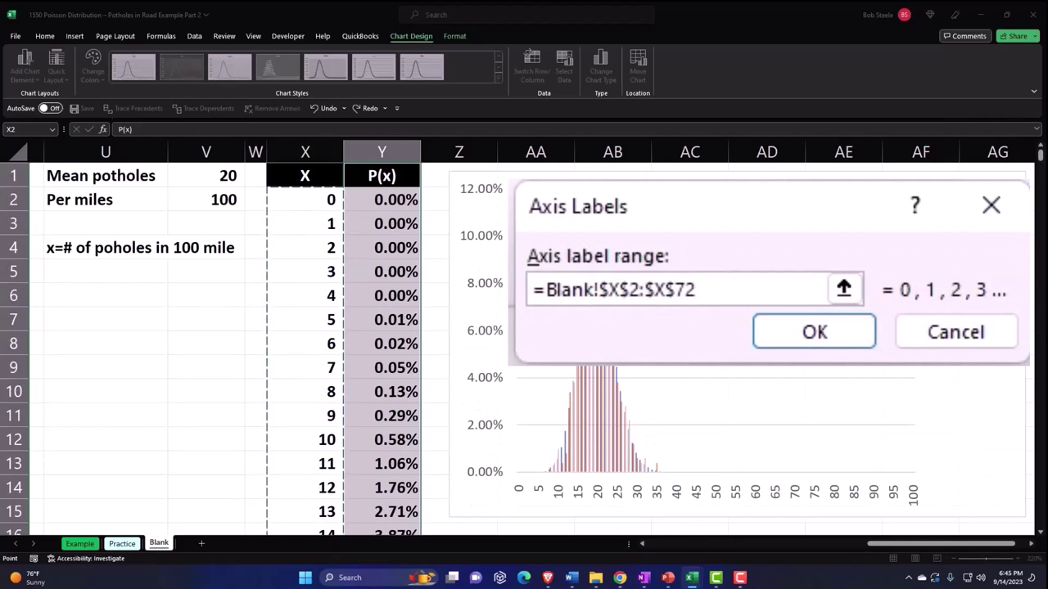
pyautogui.click(740, 293)
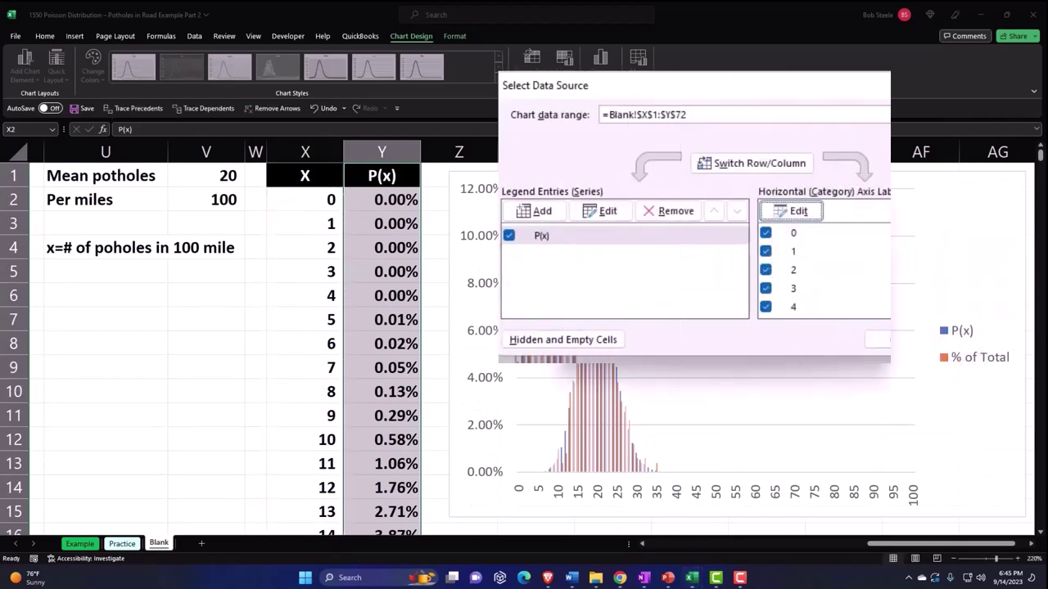
# Add a % of Total series to the line chart, named from H1 with values H2:H72.
pyautogui.click(542, 213)
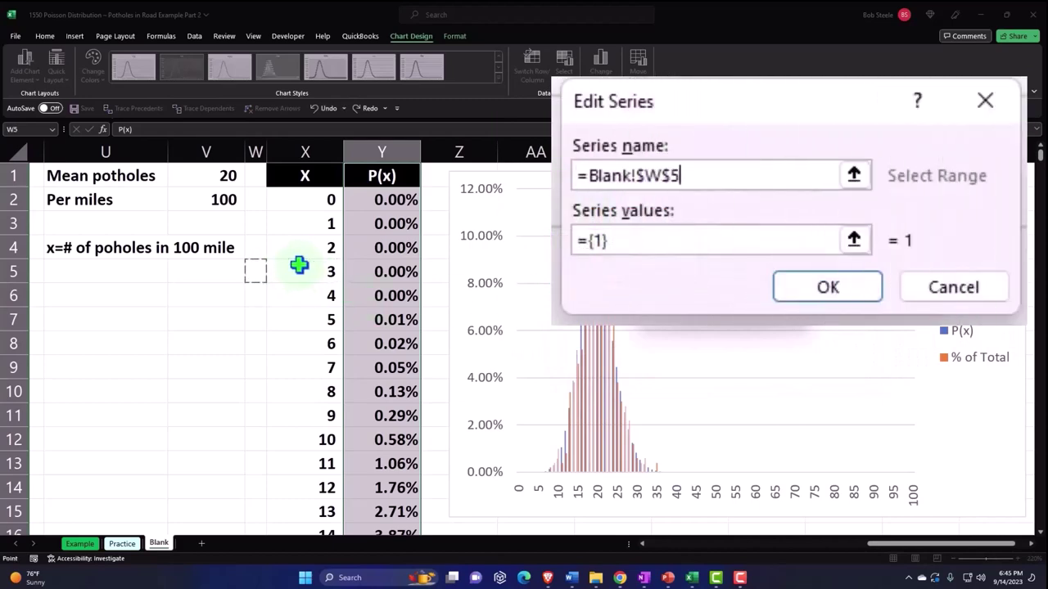
pyautogui.hscroll(-10, 299, 265)
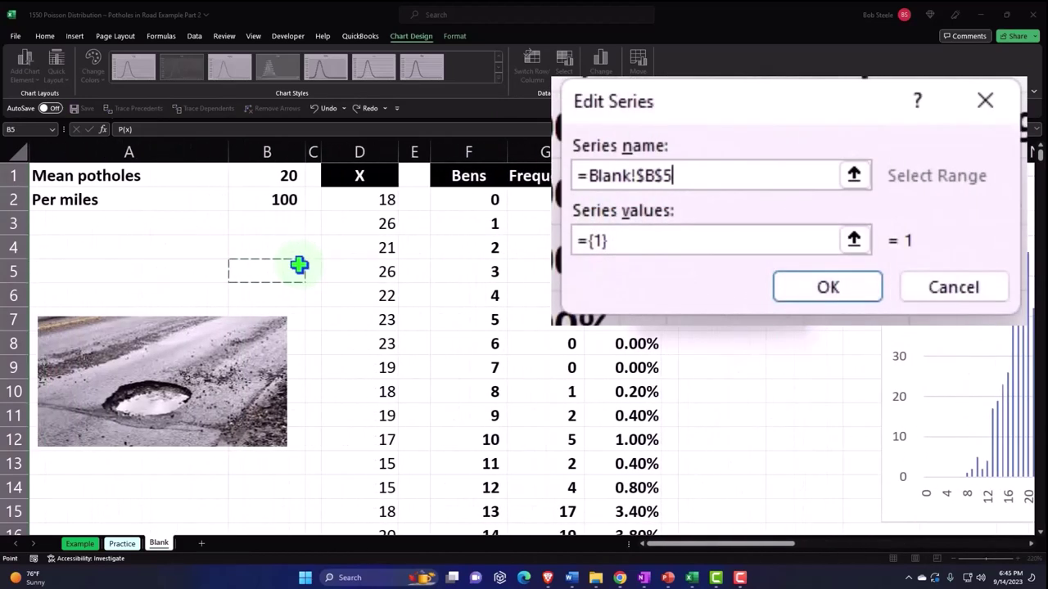
pyautogui.press('Right')
pyautogui.press('Right')
pyautogui.press('Right')
pyautogui.press('Right')
pyautogui.press('Right')
pyautogui.press('Right')
pyautogui.press('Right')
pyautogui.press('Up')
pyautogui.press('Left')
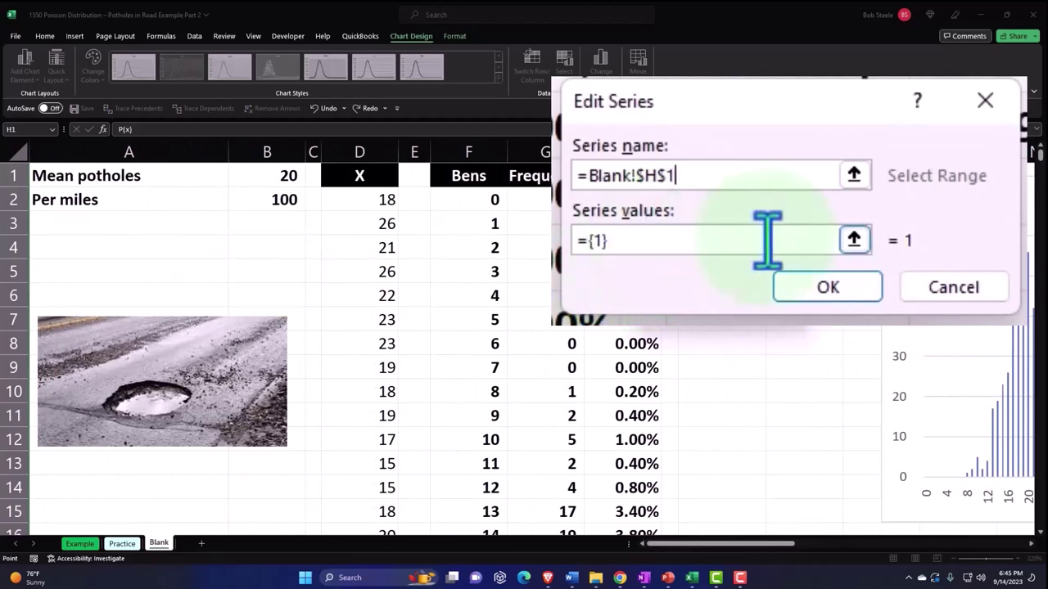
pyautogui.click(854, 241)
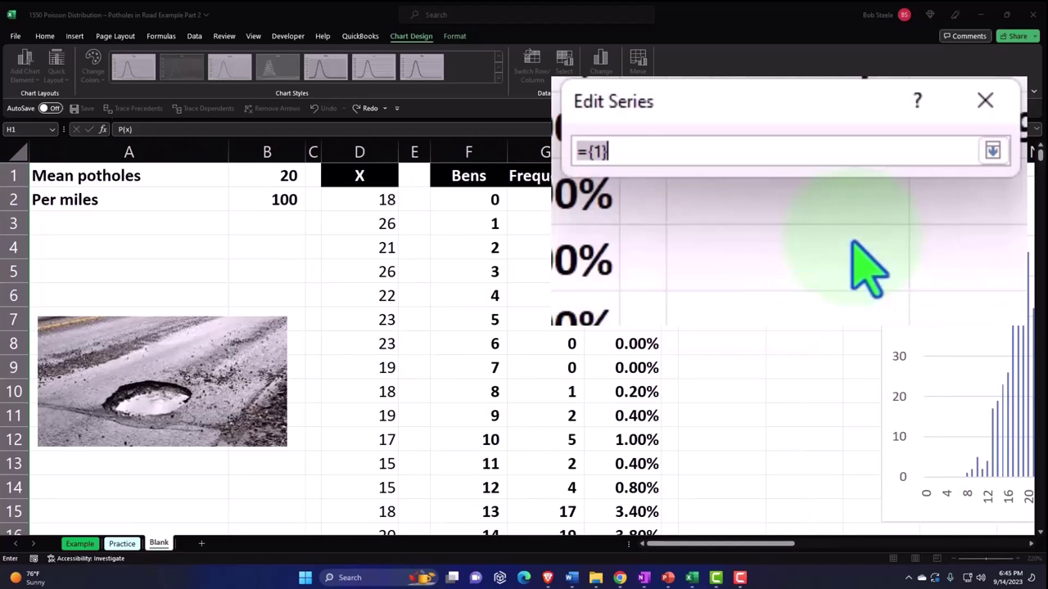
pyautogui.write('=')
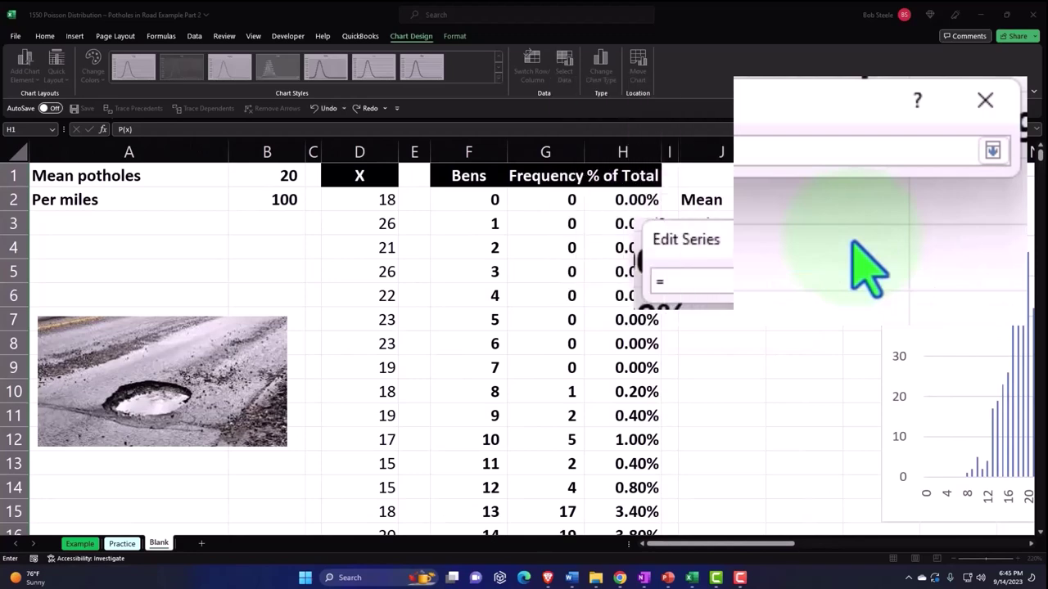
pyautogui.moveTo(613, 204); pyautogui.dragTo(643, 486)
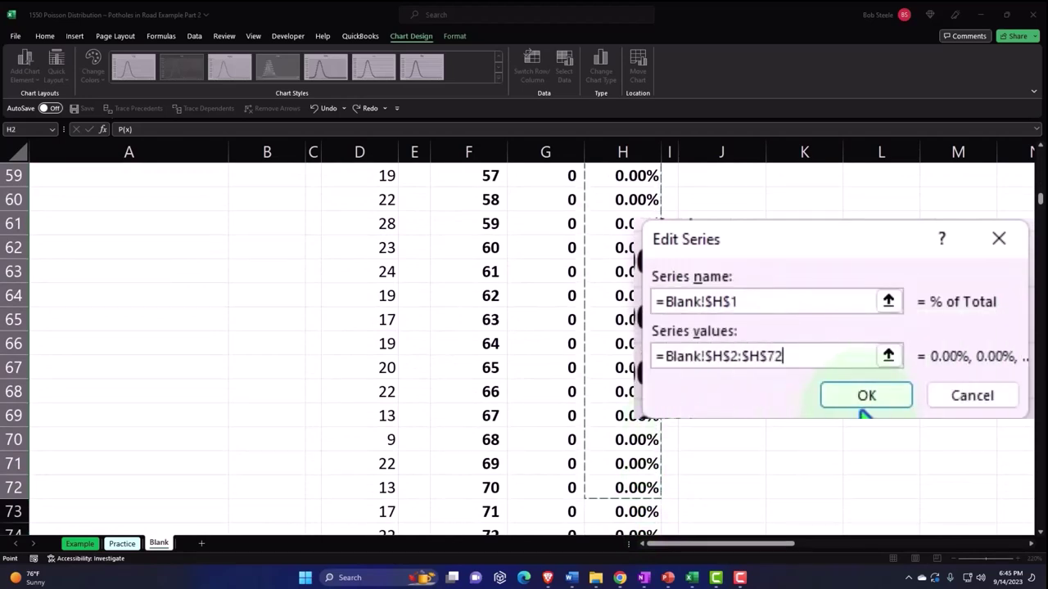
pyautogui.click(866, 396)
pyautogui.click(909, 352)
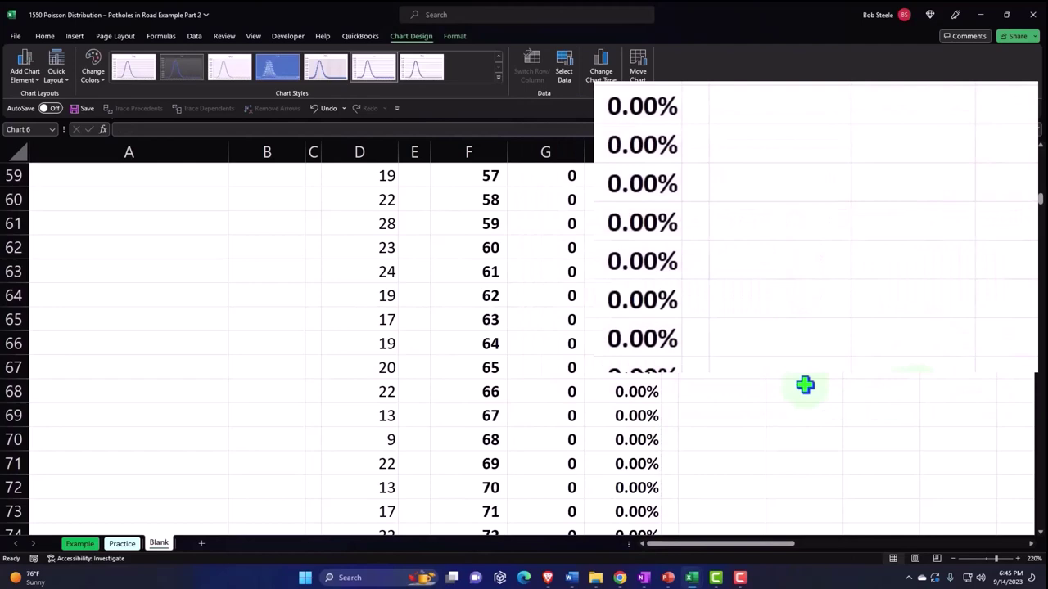
# Shift the column chart right to around columns AF–AH.
pyautogui.scroll(13, 802, 417)
pyautogui.moveTo(774, 545); pyautogui.dragTo(982, 554)
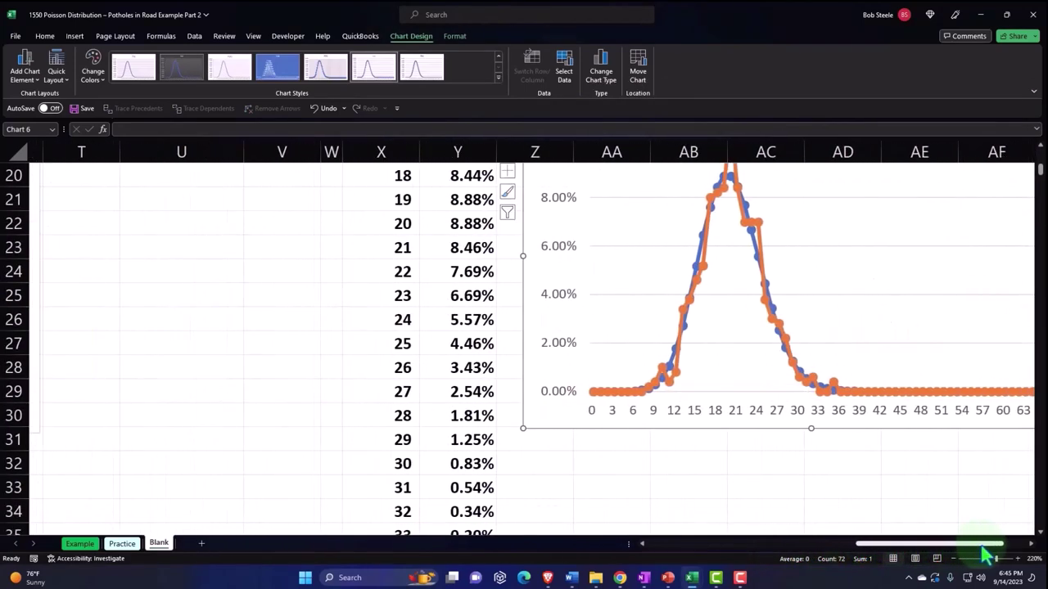
pyautogui.scroll(3, 871, 434)
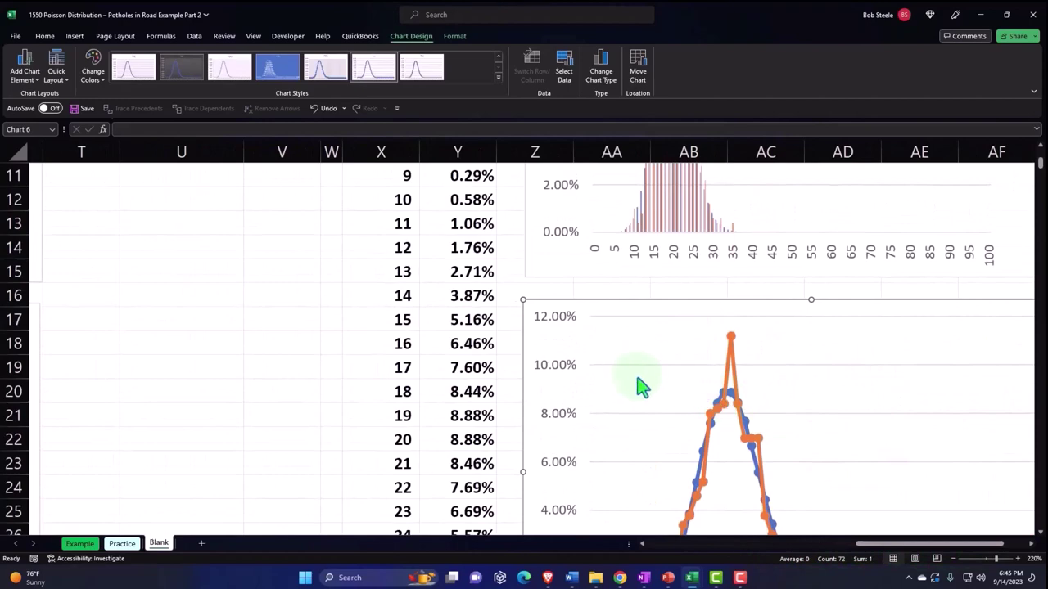
pyautogui.scroll(2, 643, 385)
pyautogui.scroll(-2, 647, 391)
pyautogui.hscroll(-3, 648, 393)
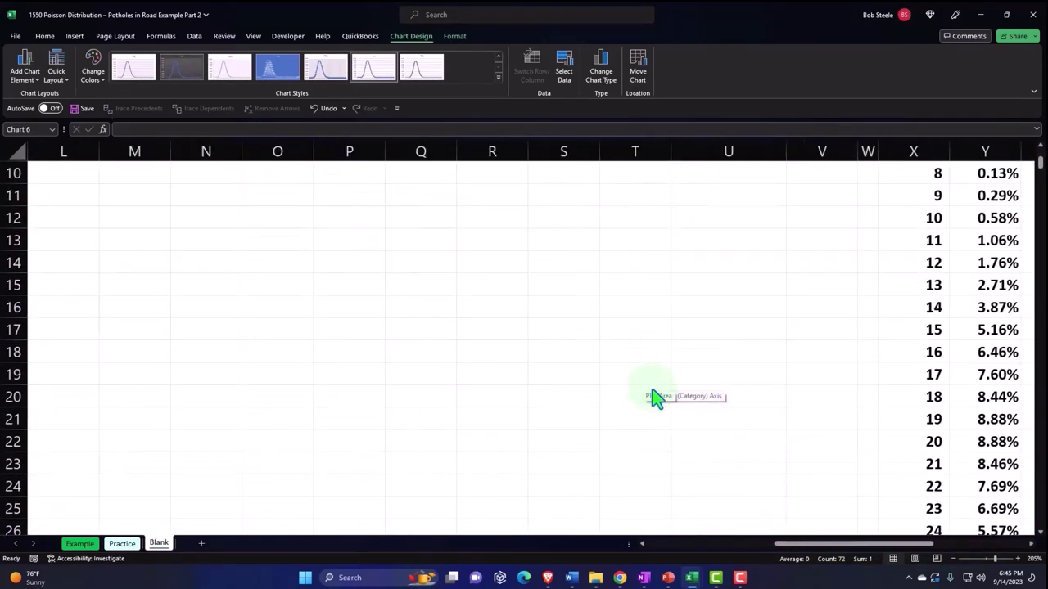
pyautogui.moveTo(818, 552); pyautogui.dragTo(955, 544)
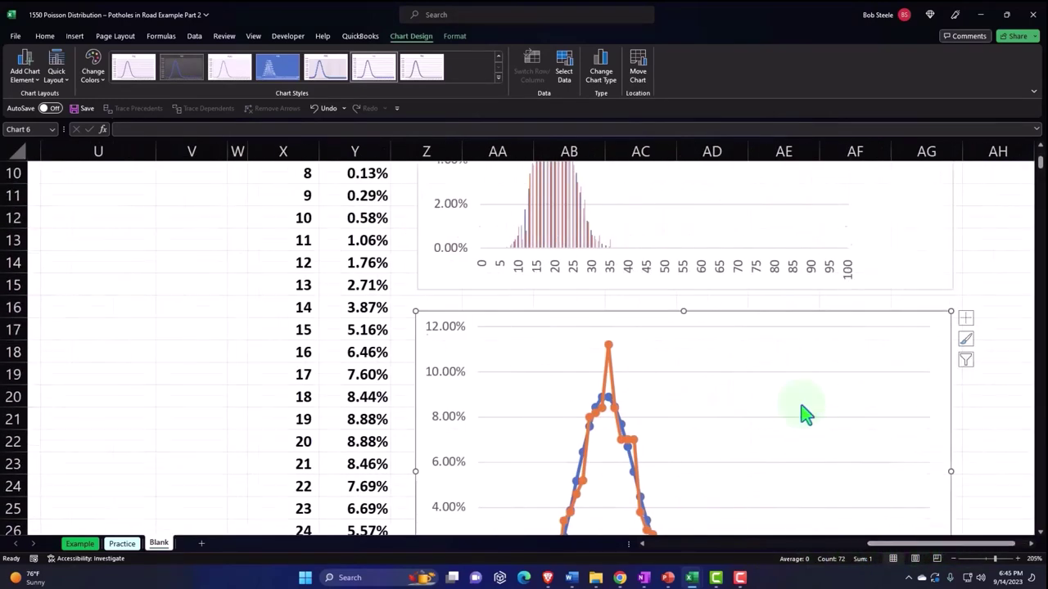
pyautogui.scroll(-2, 803, 414)
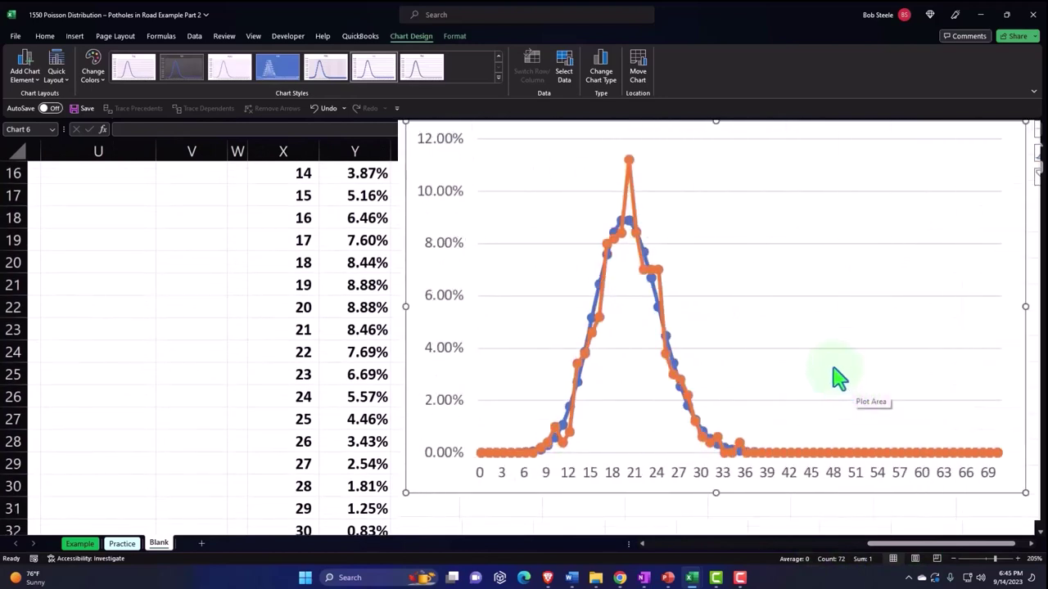
pyautogui.moveTo(635, 174)
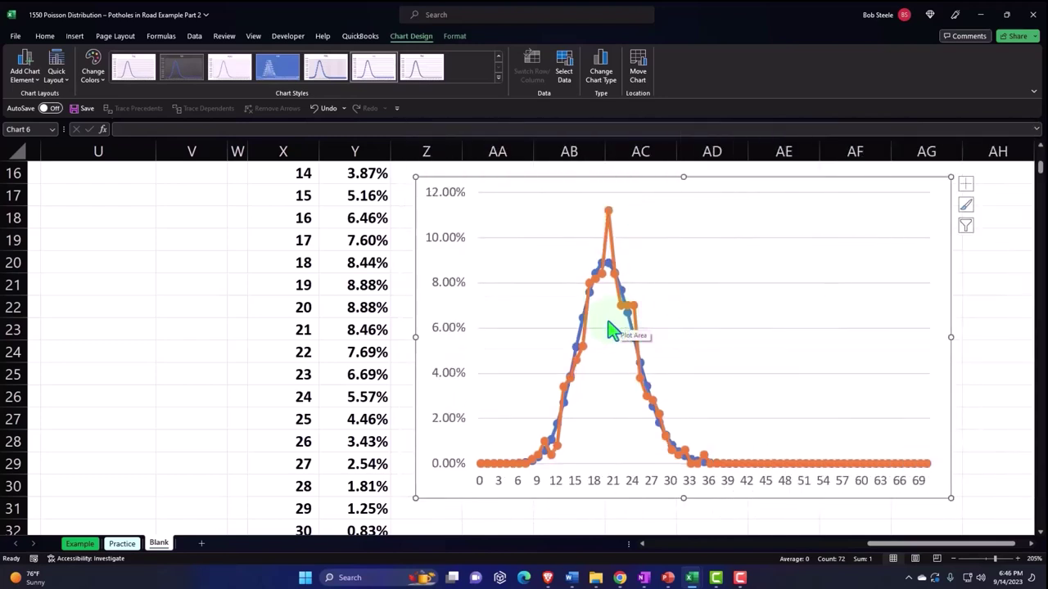
pyautogui.moveTo(513, 197); pyautogui.dragTo(858, 206)
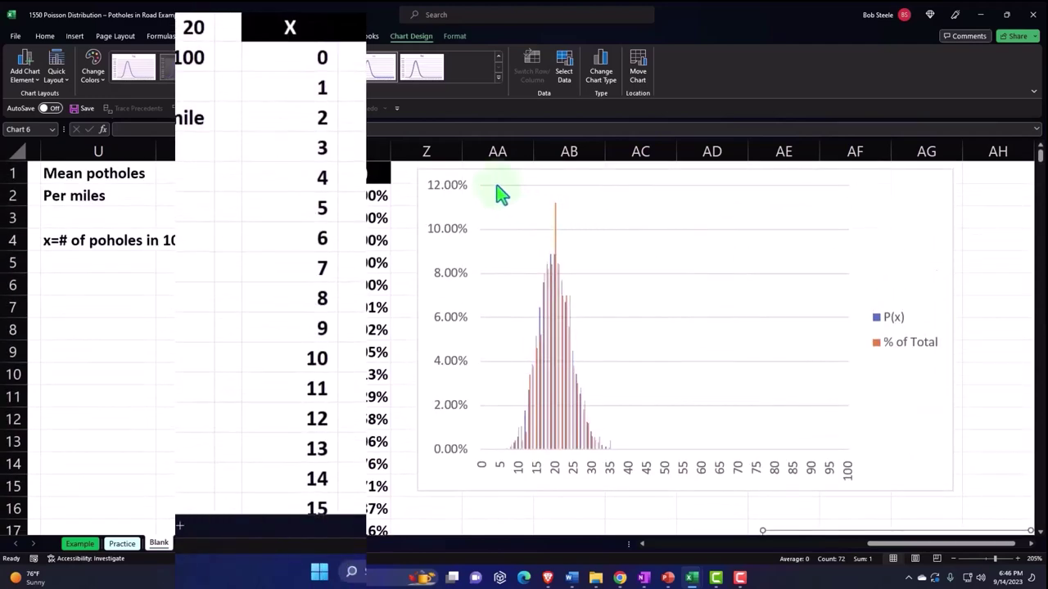
pyautogui.moveTo(496, 188); pyautogui.dragTo(935, 176)
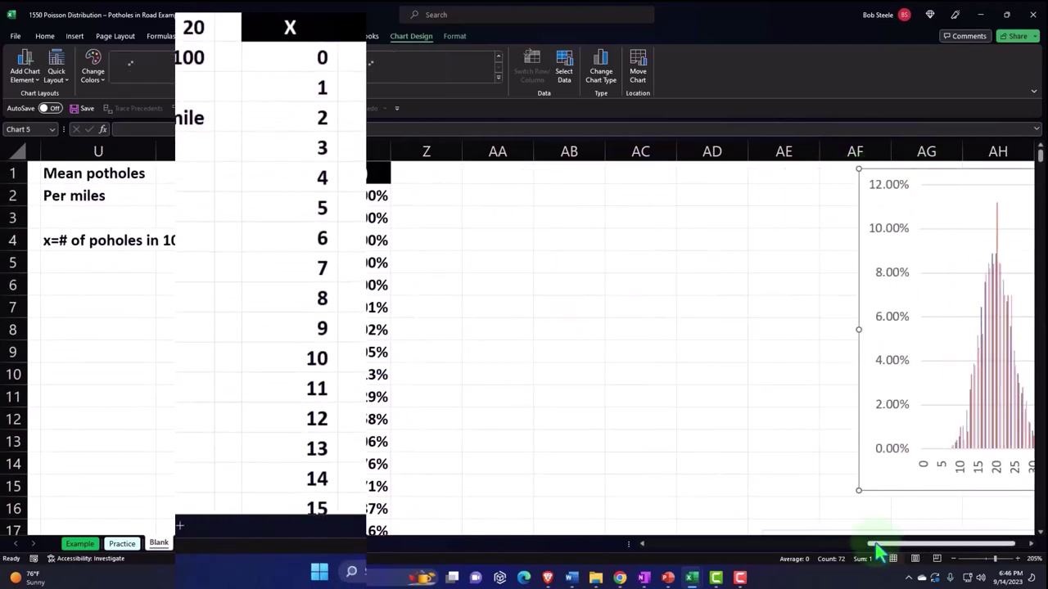
# Fine-tune the column and line chart positions so both sit clear of the table.
pyautogui.hscroll(1, 942, 543)
pyautogui.scroll(-2, 940, 407)
pyautogui.scroll(-1, 939, 407)
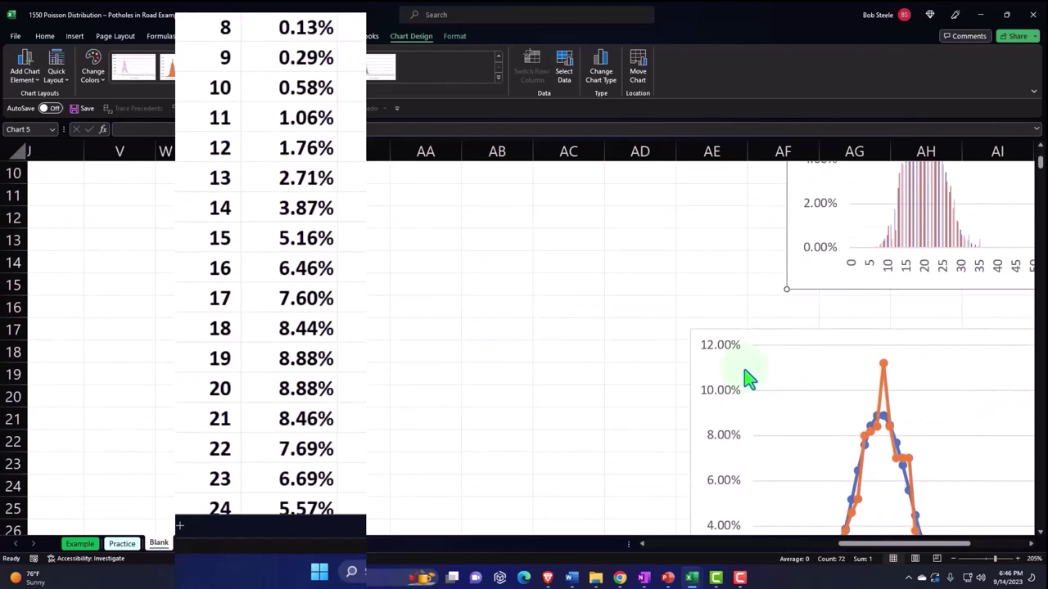
pyautogui.moveTo(753, 347); pyautogui.dragTo(898, 334)
pyautogui.scroll(3, 891, 354)
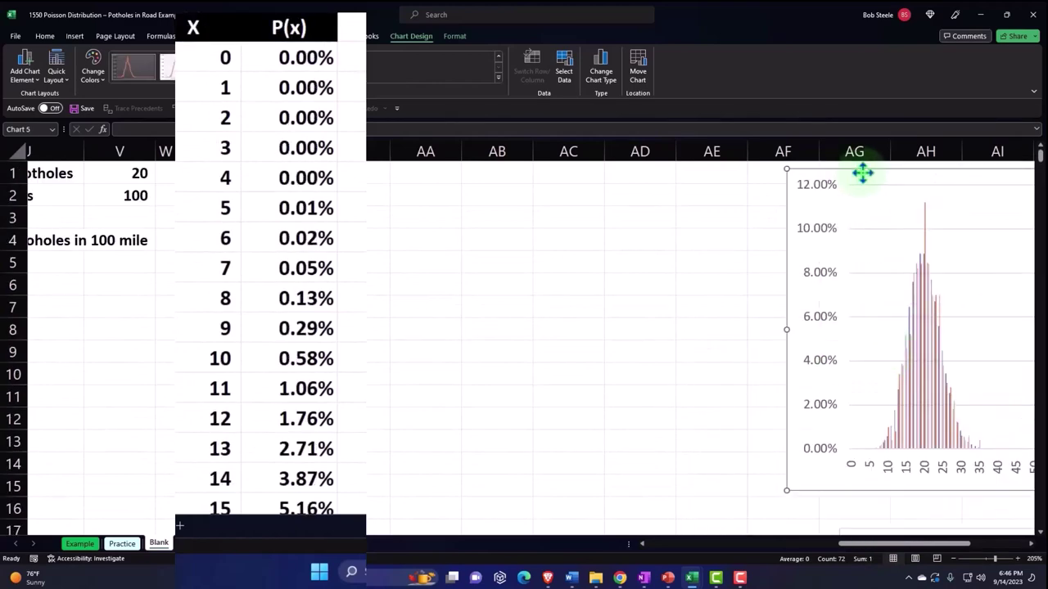
pyautogui.moveTo(860, 170); pyautogui.dragTo(926, 171)
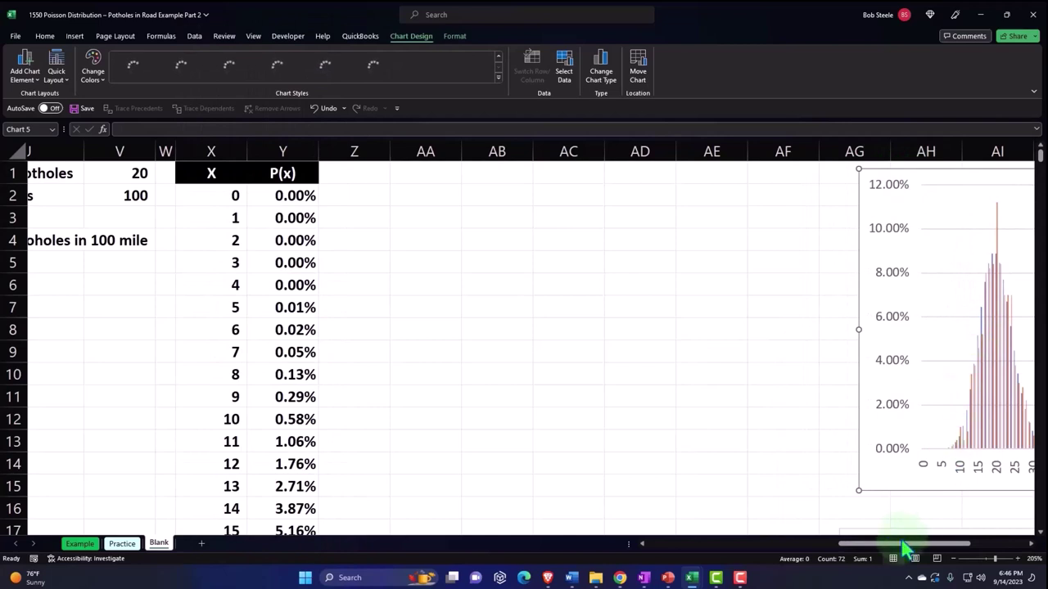
pyautogui.moveTo(905, 545); pyautogui.dragTo(954, 545)
pyautogui.scroll(-2, 843, 419)
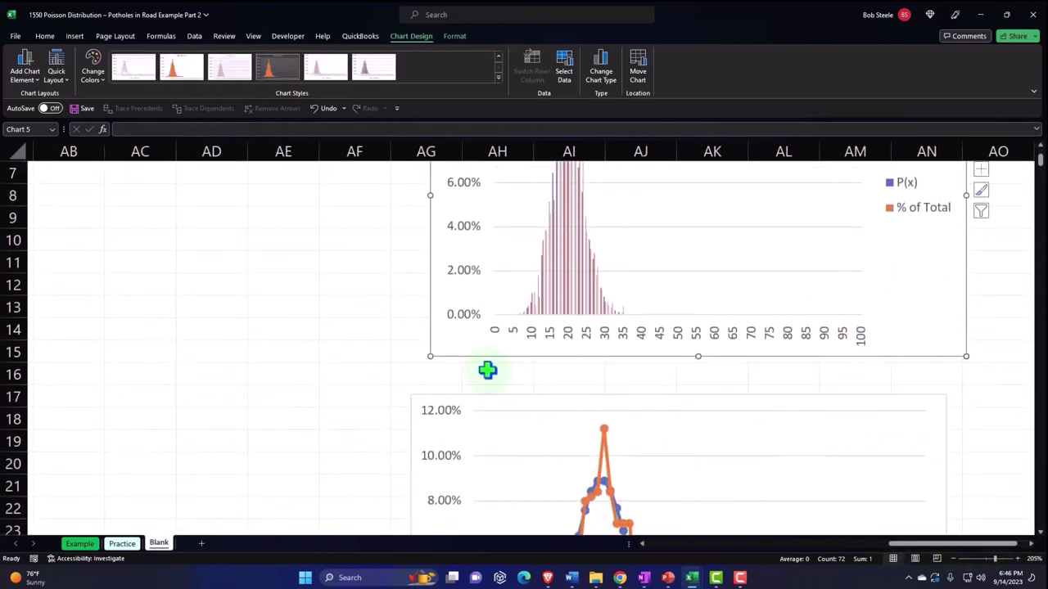
pyautogui.moveTo(472, 351); pyautogui.dragTo(459, 355)
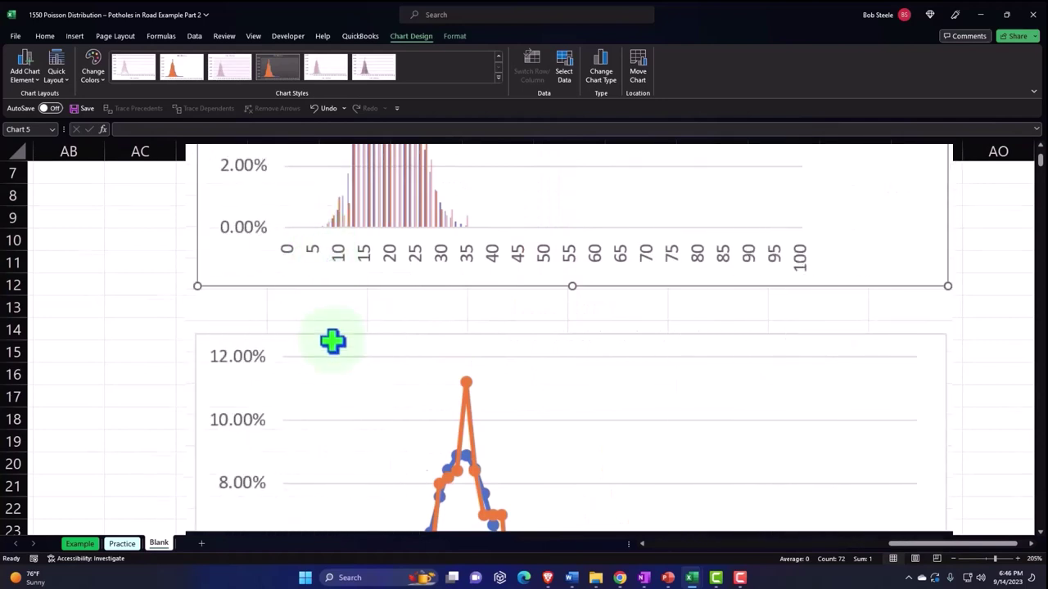
pyautogui.scroll(-2, 332, 342)
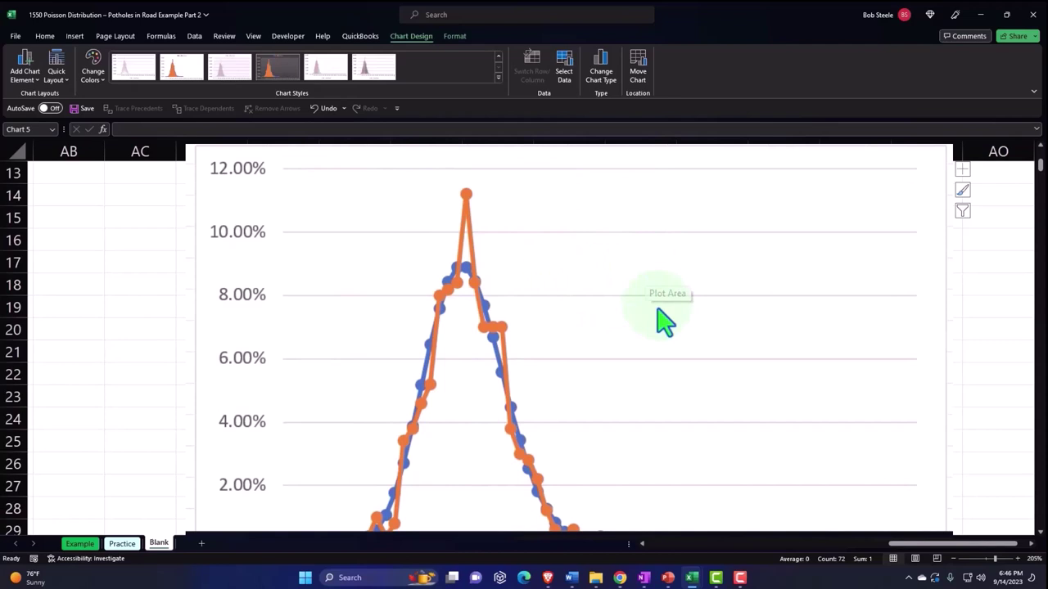
pyautogui.scroll(-1, 662, 320)
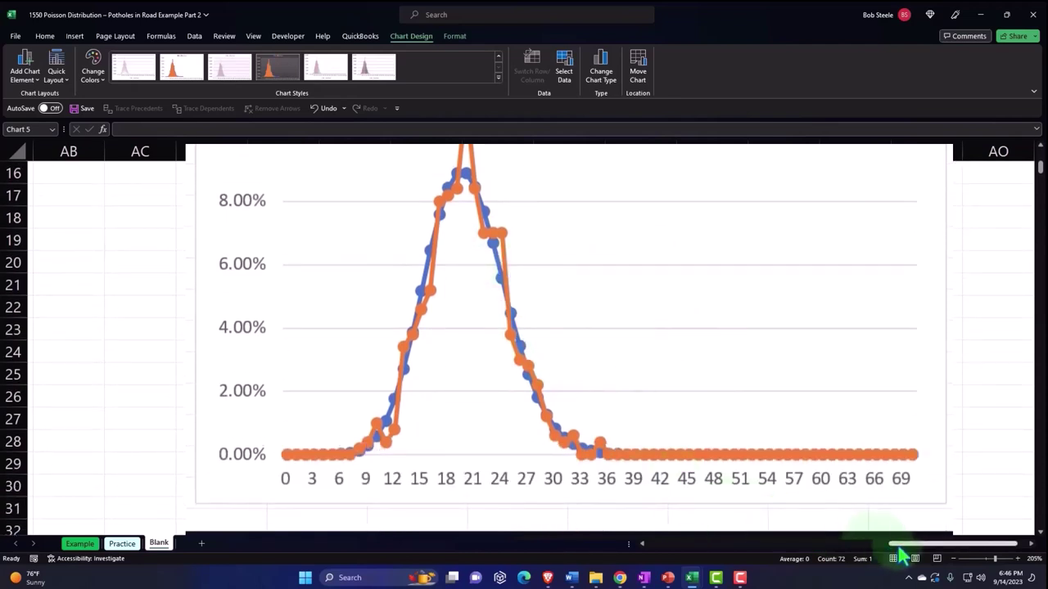
pyautogui.moveTo(900, 550); pyautogui.dragTo(832, 565)
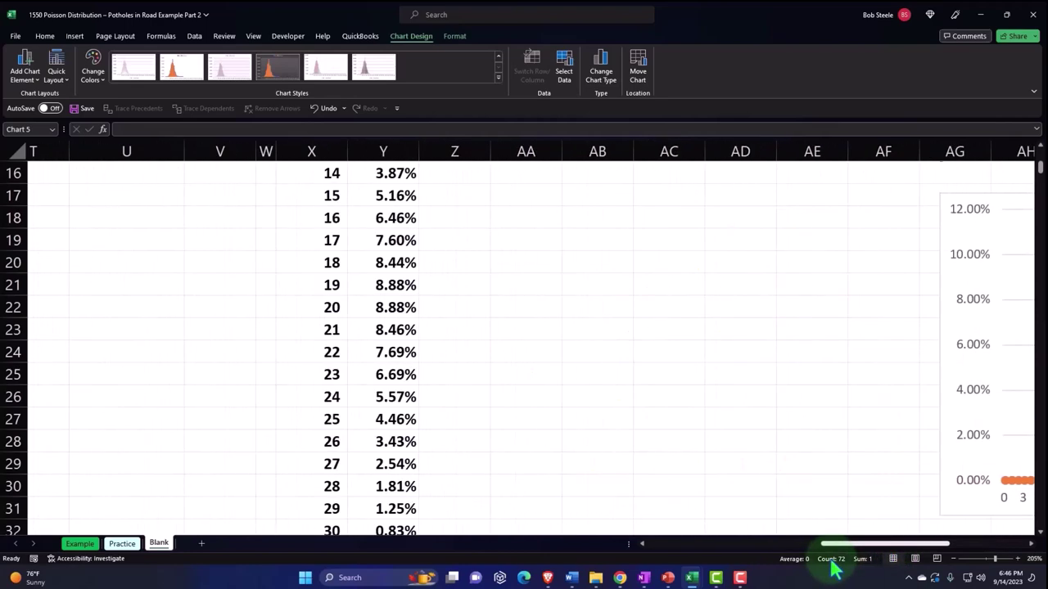
pyautogui.scroll(5, 486, 357)
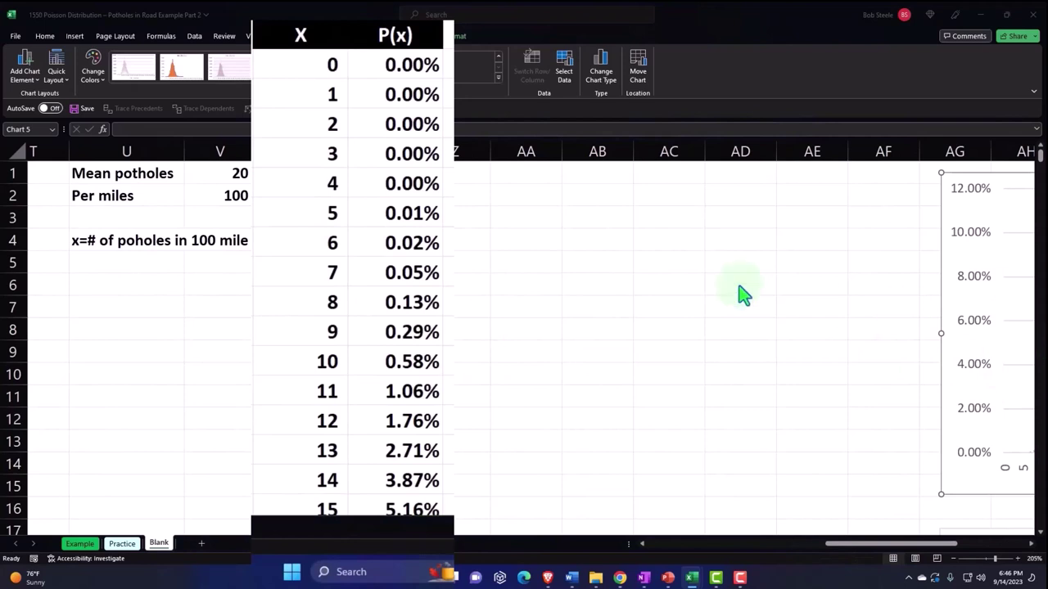
# Narrow column Z and enter the label '0 to = 5' in AA3.
pyautogui.click(495, 149)
pyautogui.moveTo(491, 151); pyautogui.dragTo(443, 153)
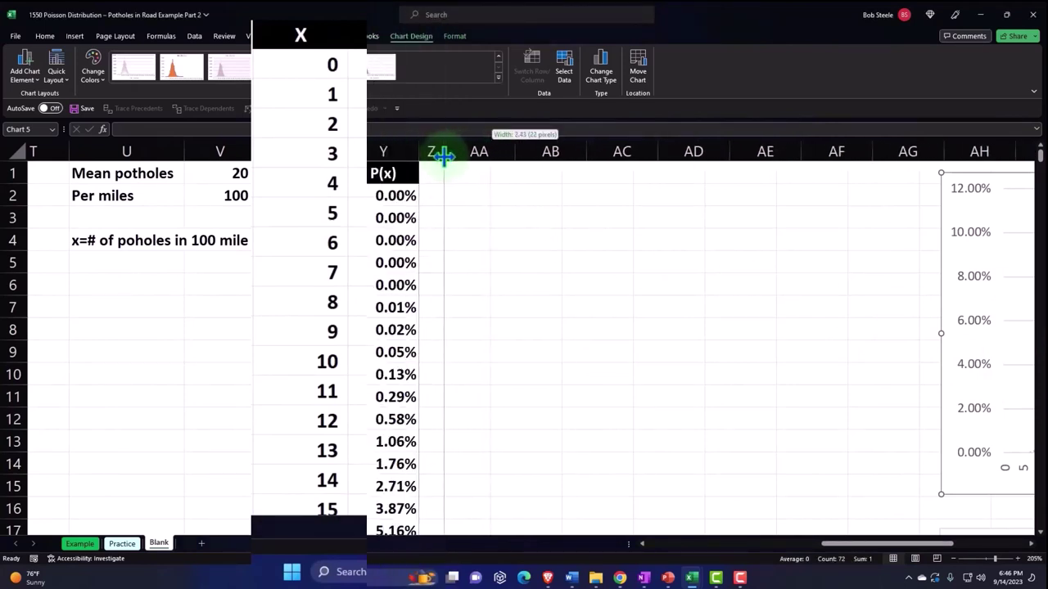
pyautogui.click(468, 218)
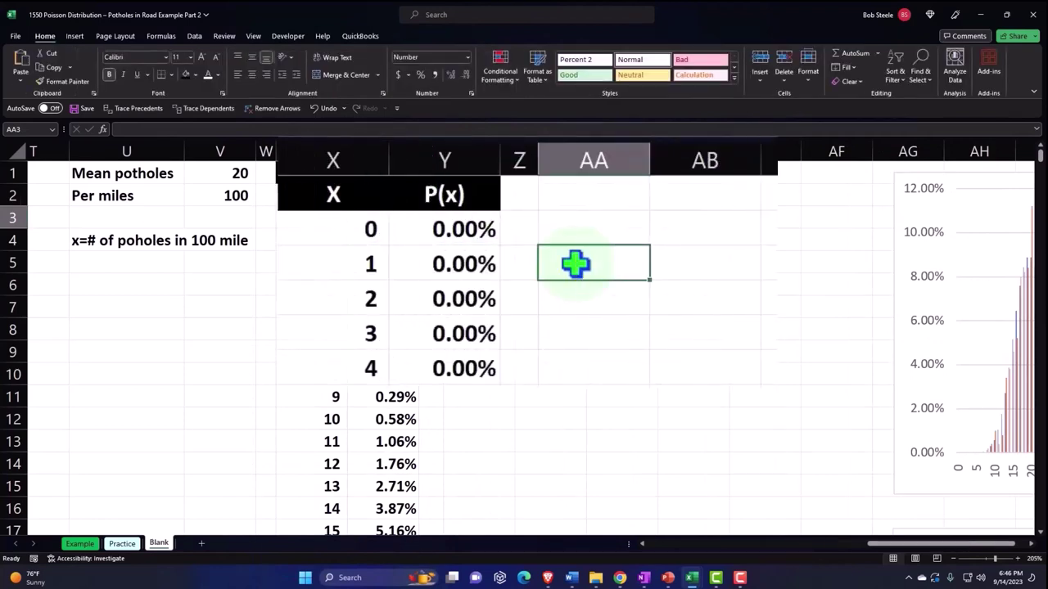
pyautogui.write('0 to')
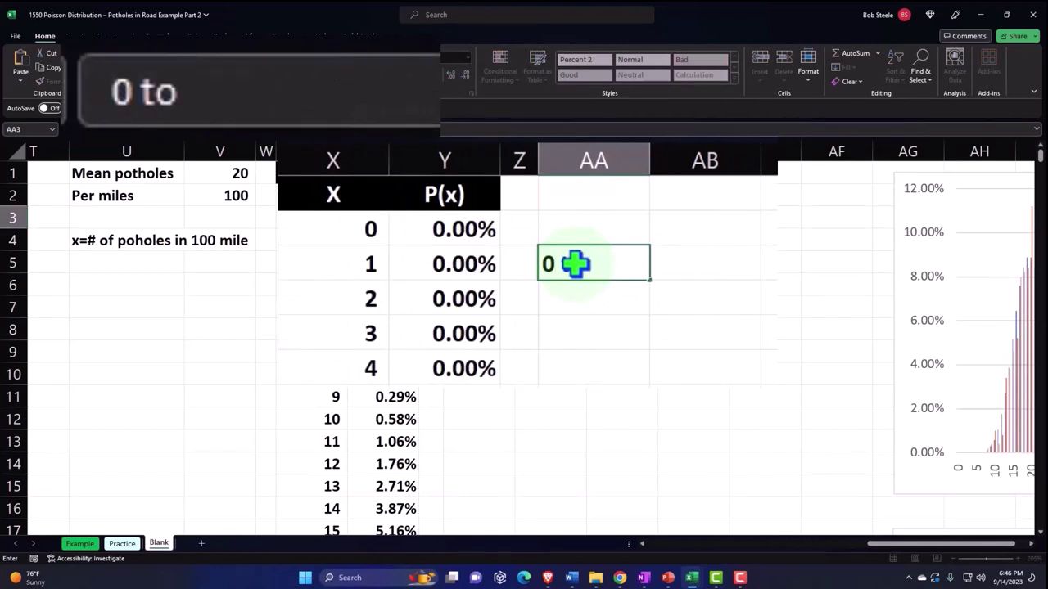
pyautogui.write(' = 5')
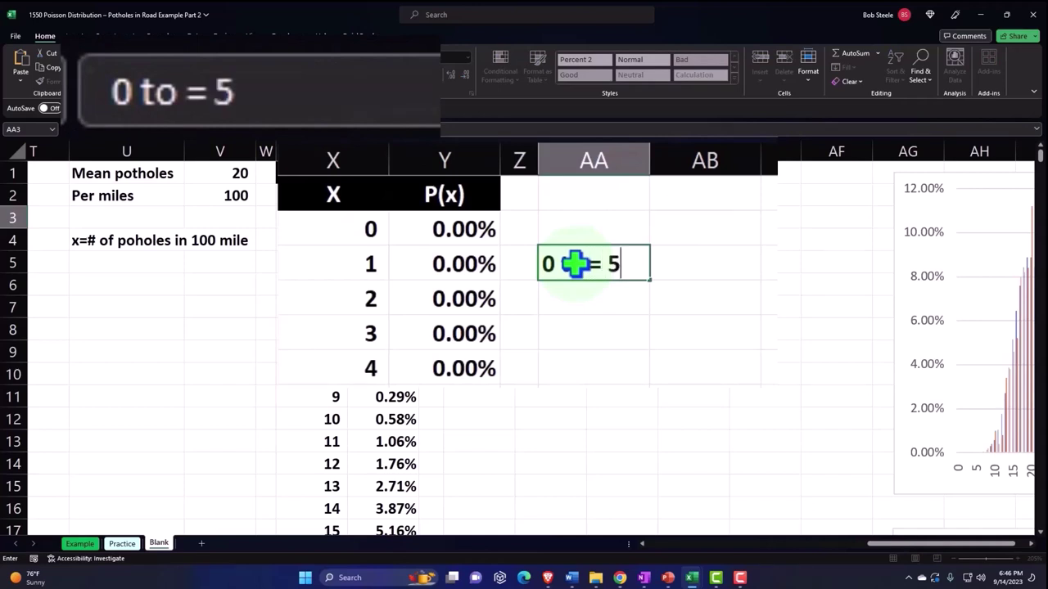
pyautogui.press('Return')
# Enter =SUM(Y2:Y7) in AB3 to total the P(x) values for 0 through 5.
pyautogui.press('Up')
pyautogui.press('Right')
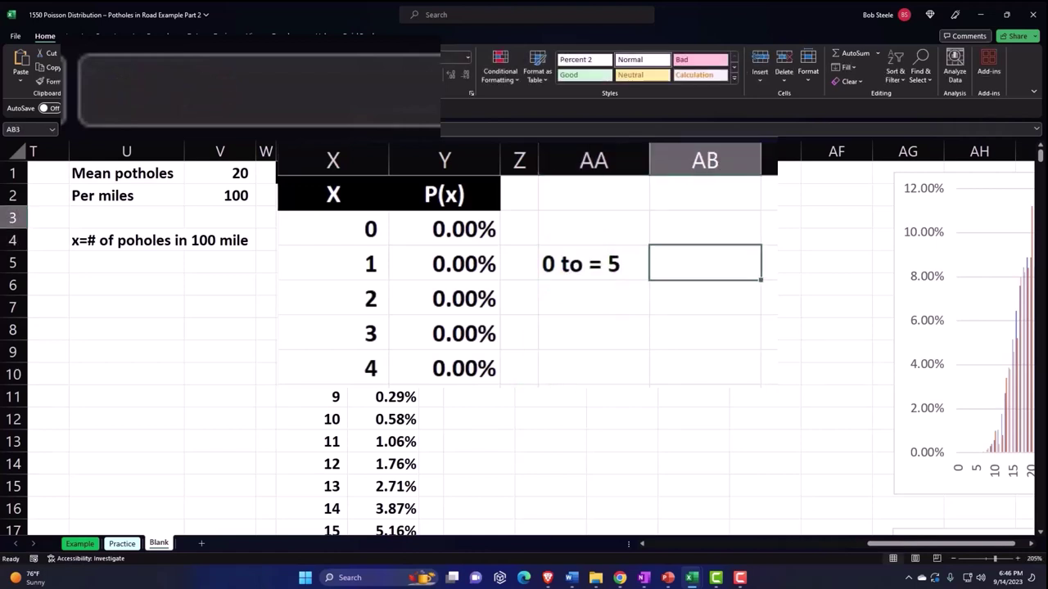
pyautogui.write('=sum')
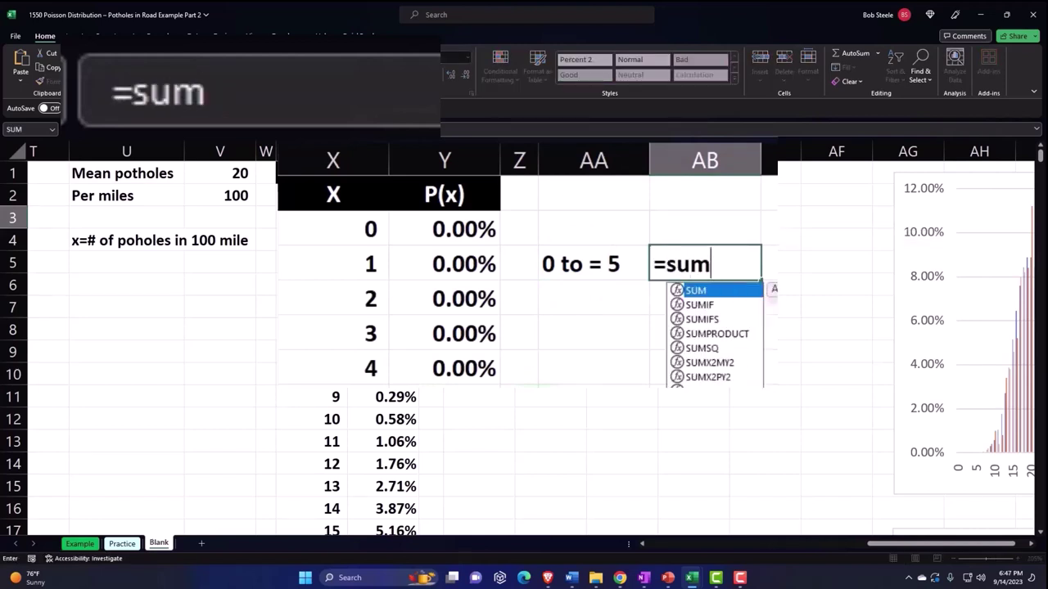
pyautogui.write('(')
pyautogui.press('Left')
pyautogui.press('Left')
pyautogui.press('Left')
pyautogui.press('Up')
pyautogui.press('Up')
pyautogui.press('Up')
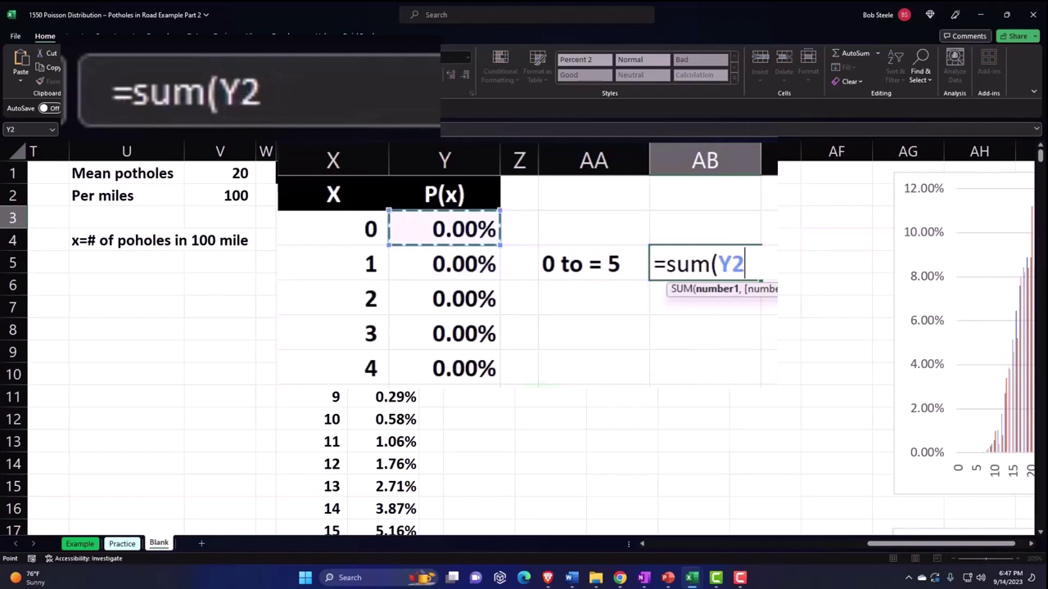
pyautogui.hotkey('shift', 'Down')
pyautogui.hotkey('shift', 'Down')
pyautogui.hotkey('shift', 'Down')
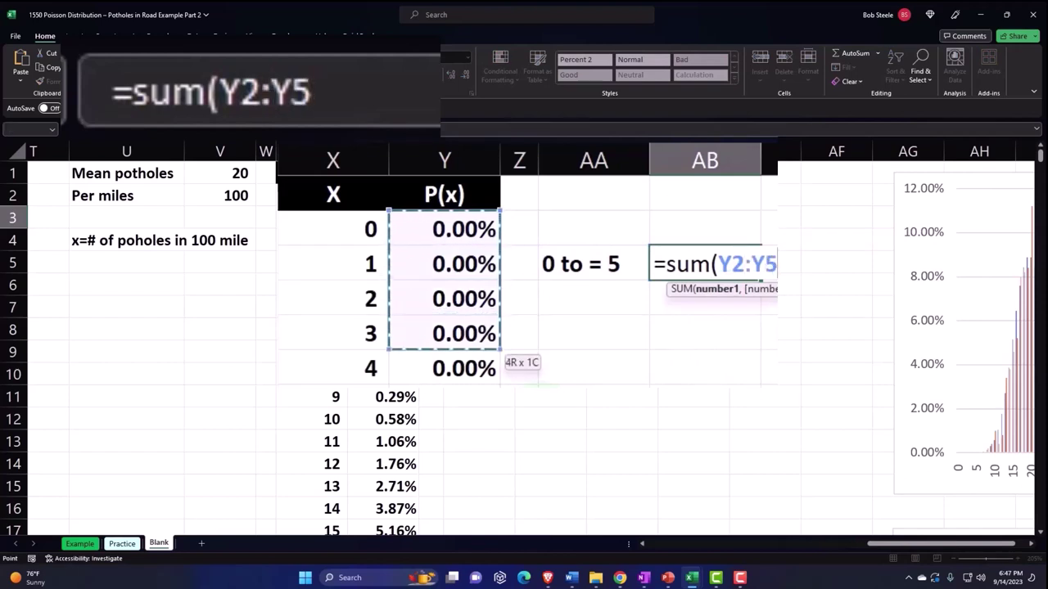
pyautogui.hotkey('shift', 'Down')
pyautogui.hotkey('shift', 'Down')
pyautogui.press('Return')
pyautogui.press('Up')
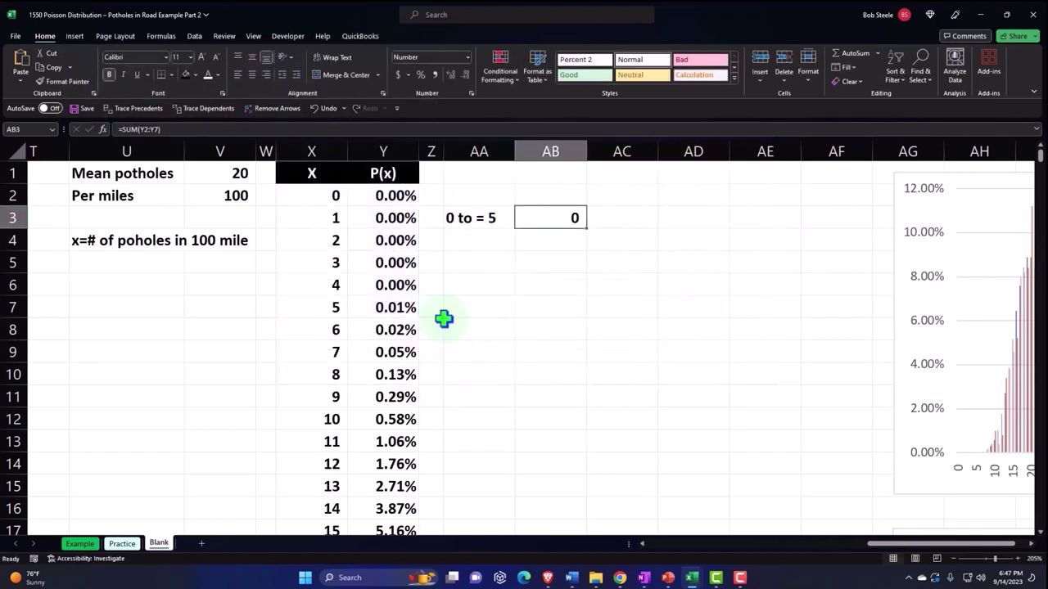
# Format the total as a percentage with two extra decimals, showing 0.007%.
pyautogui.click(421, 74)
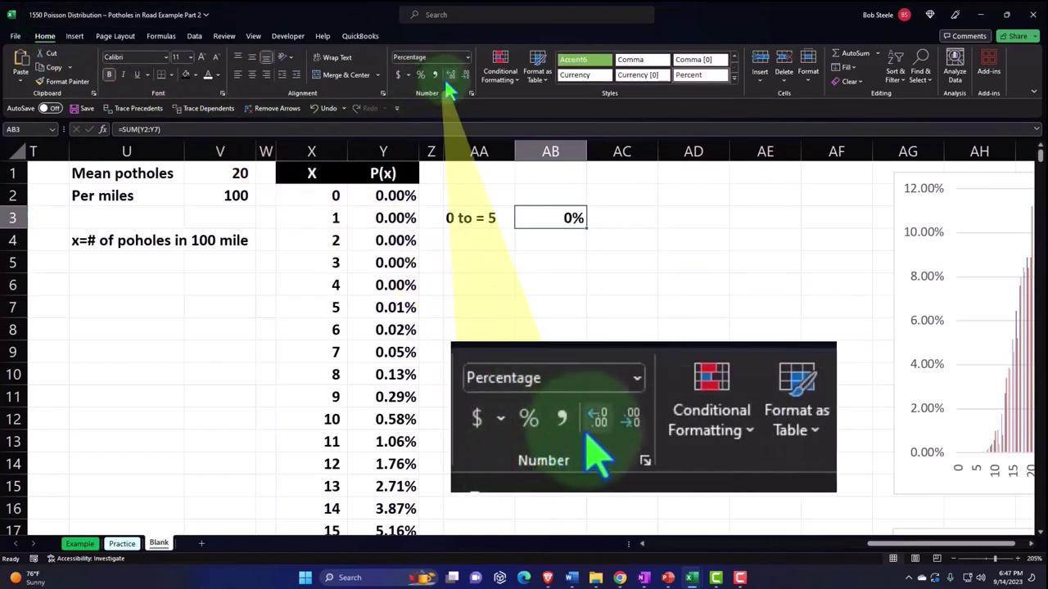
pyautogui.click(451, 76)
pyautogui.click(450, 75)
pyautogui.click(450, 75)
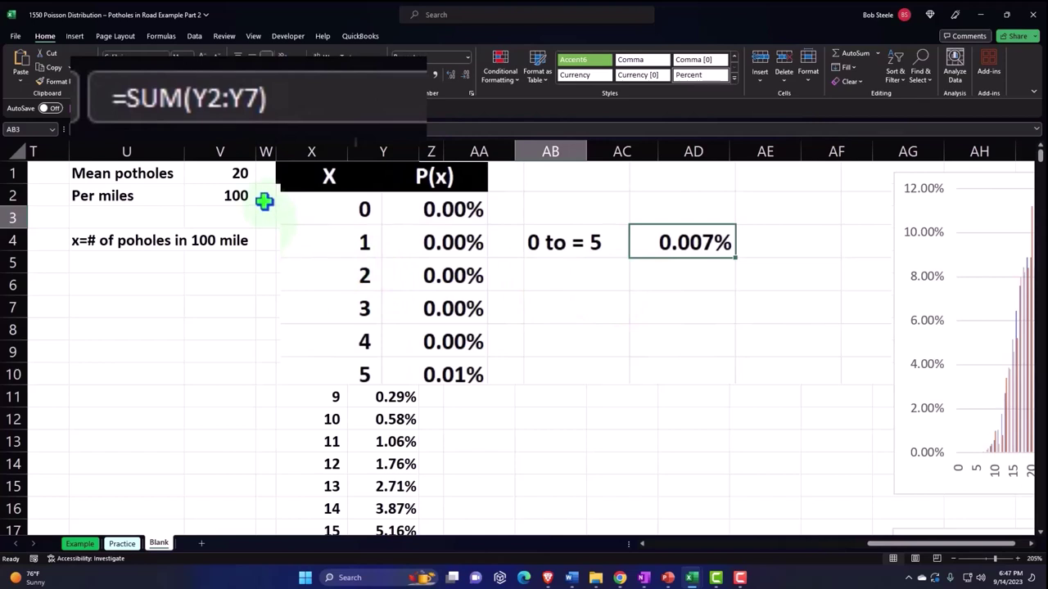
# Repeat the '0 to = 5' label in AA4 by referencing the cell above.
pyautogui.click(569, 284)
pyautogui.write('=')
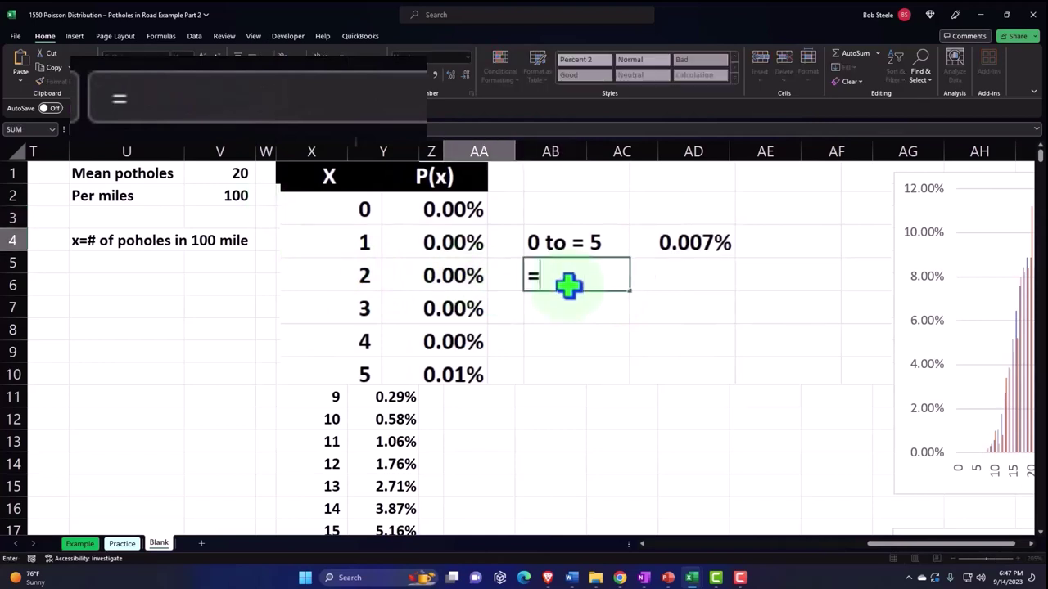
pyautogui.press('Up')
pyautogui.press('Return')
pyautogui.press('Up')
pyautogui.press('Right')
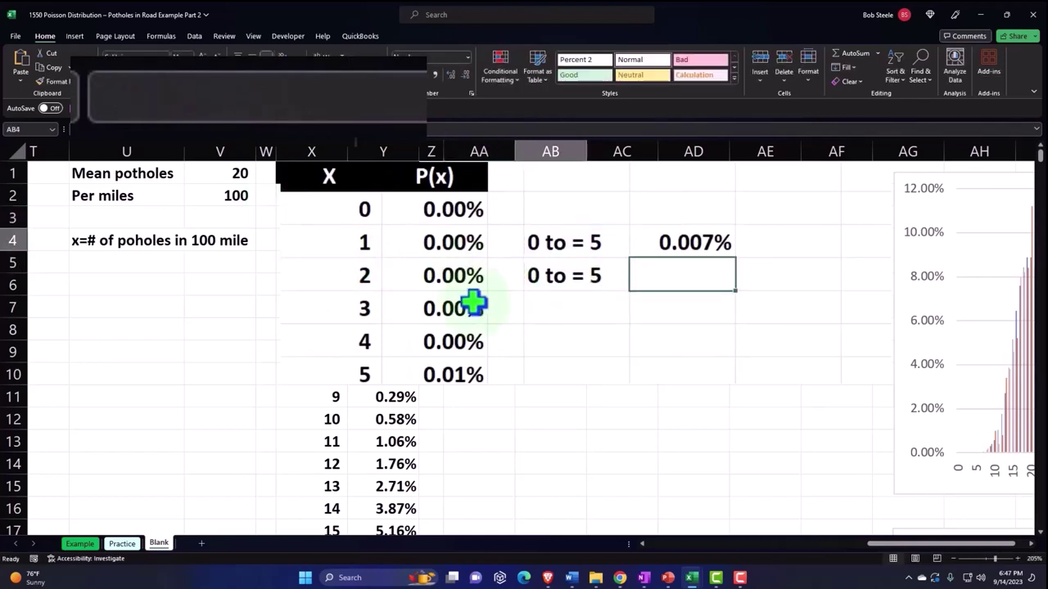
# Enter =POISSON.DIST(5,V1,1) in AB4 for the cumulative 0-to-5 probability.
pyautogui.write('=')
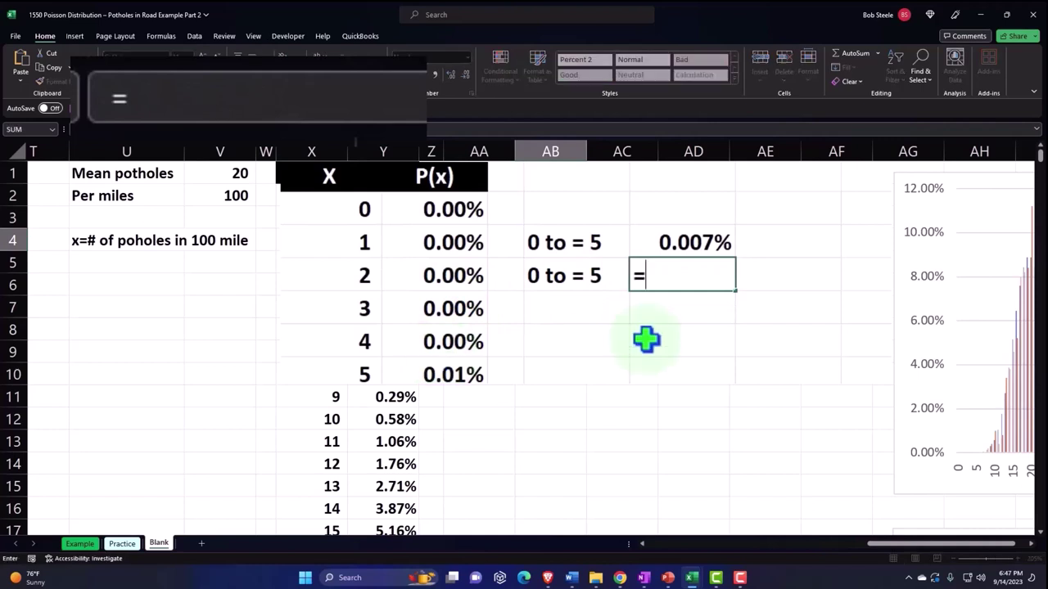
pyautogui.write('p')
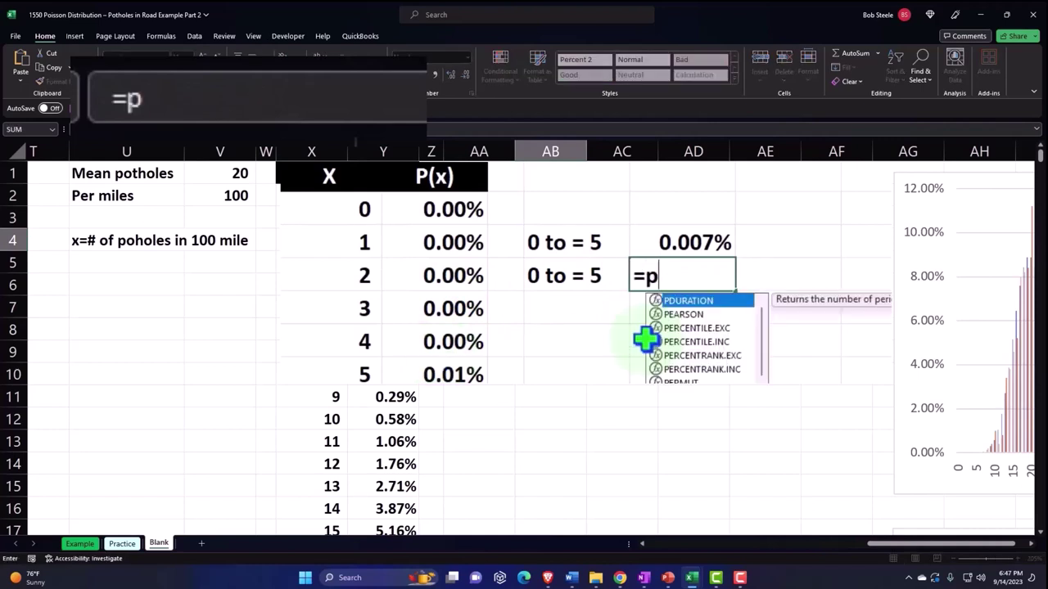
pyautogui.write('o')
pyautogui.press('Tab')
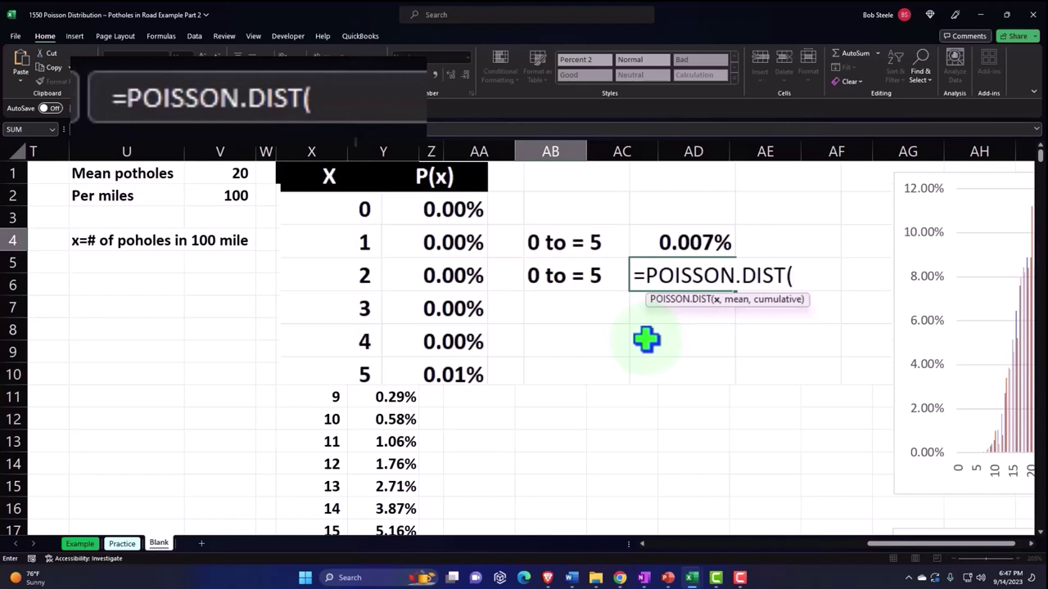
pyautogui.write('5,')
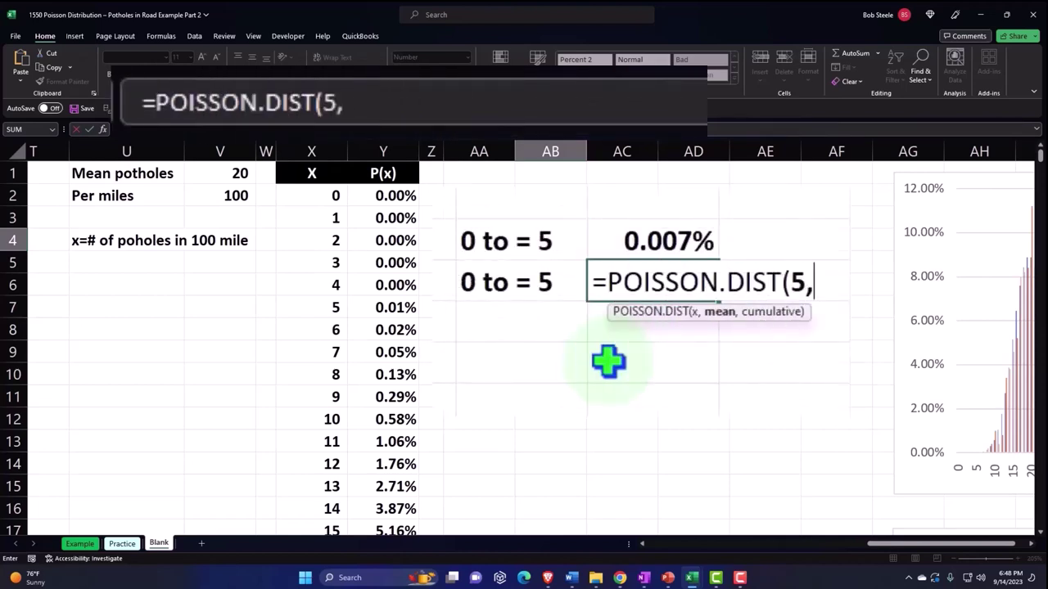
pyautogui.click(223, 173)
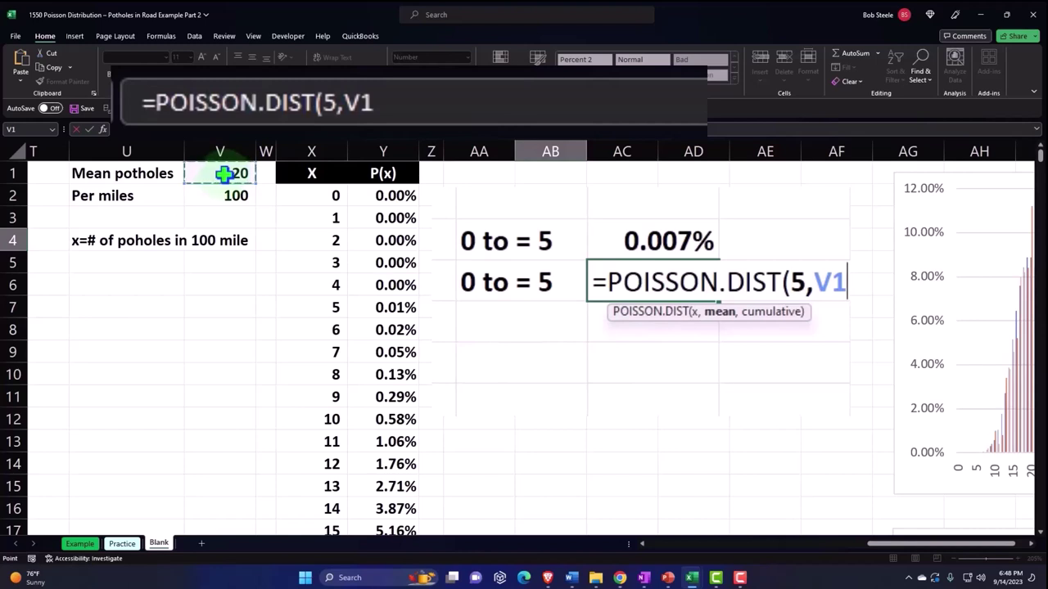
pyautogui.write(',')
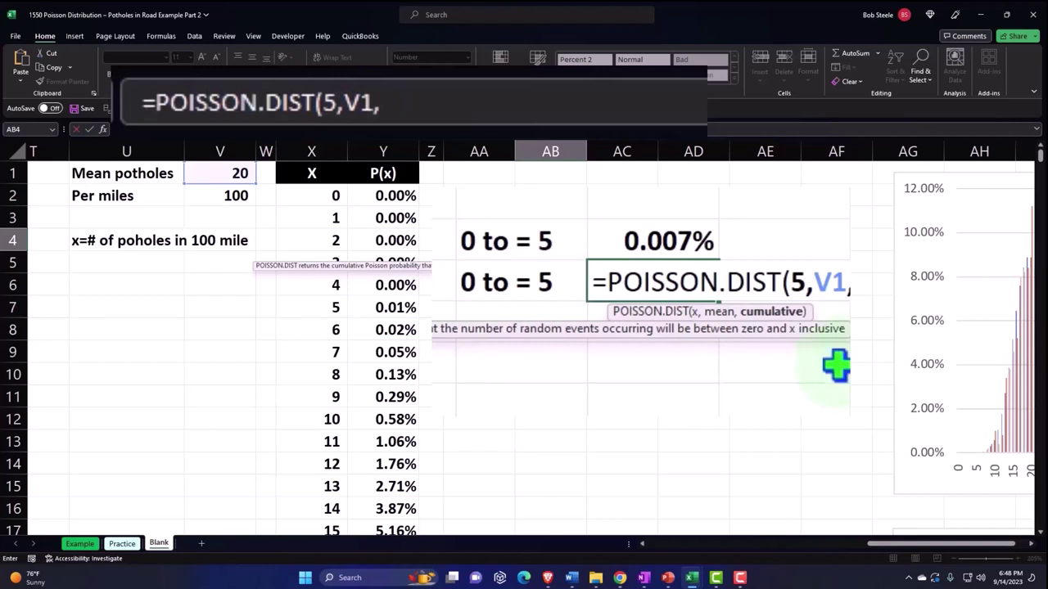
pyautogui.write('1)')
pyautogui.hotkey('ctrl', 'Return')
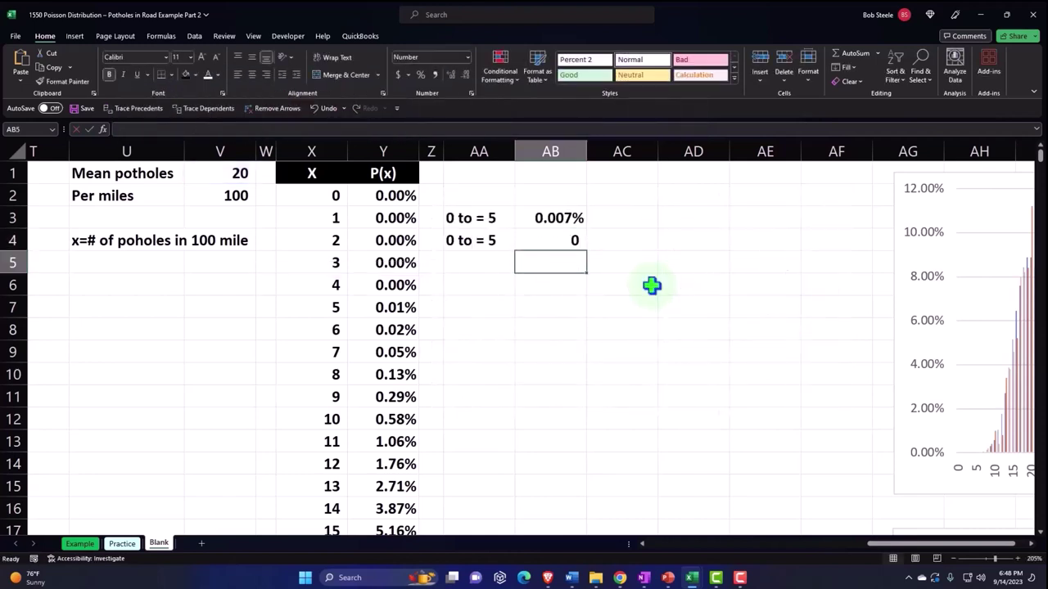
# Format the cumulative result as a percentage with three extra decimals, showing 0.007%.
pyautogui.click(420, 74)
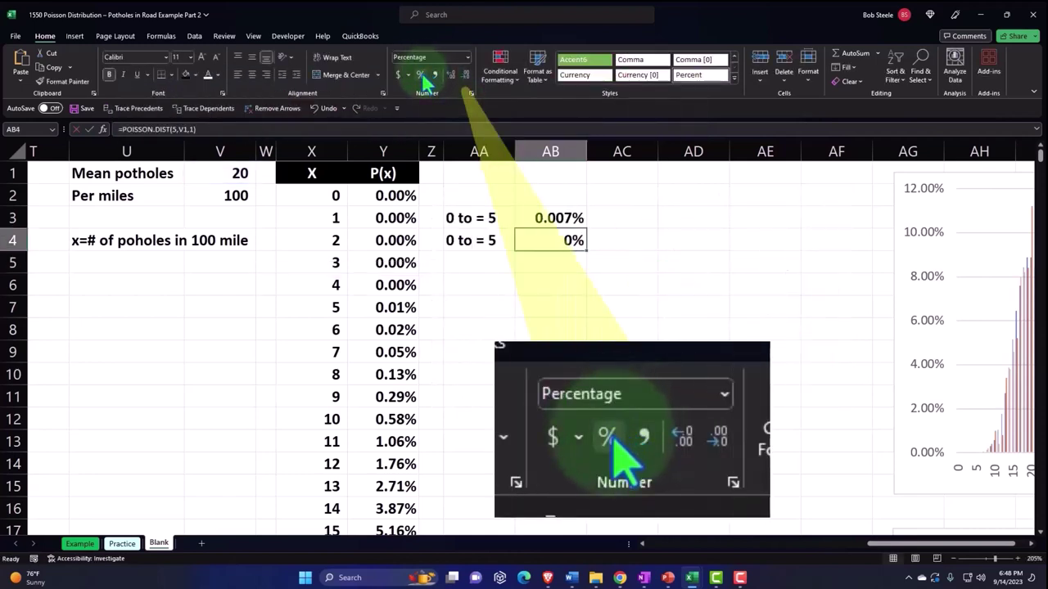
pyautogui.click(451, 72)
pyautogui.click(451, 72)
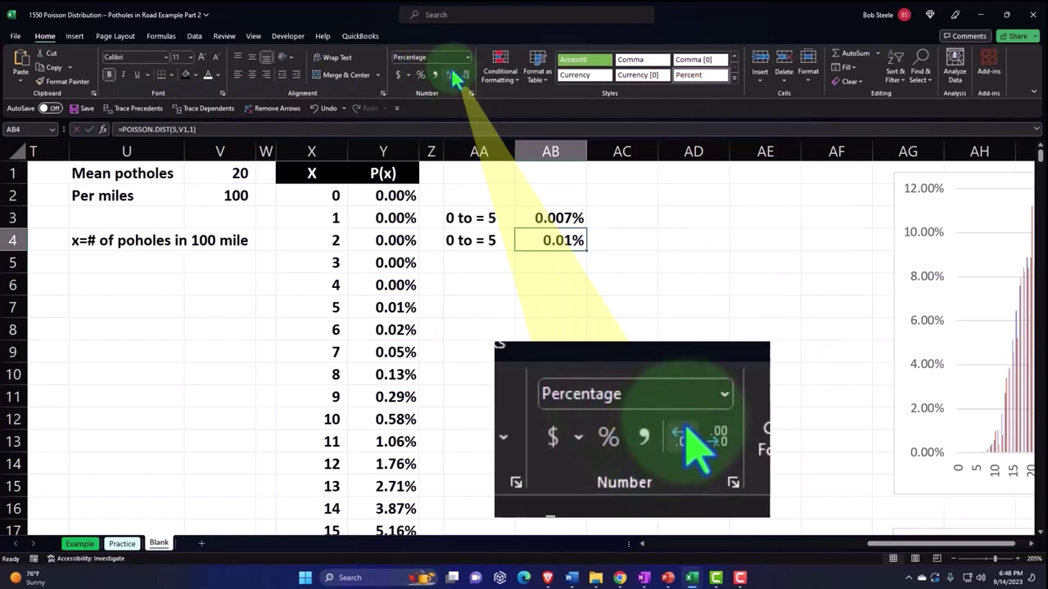
pyautogui.click(451, 72)
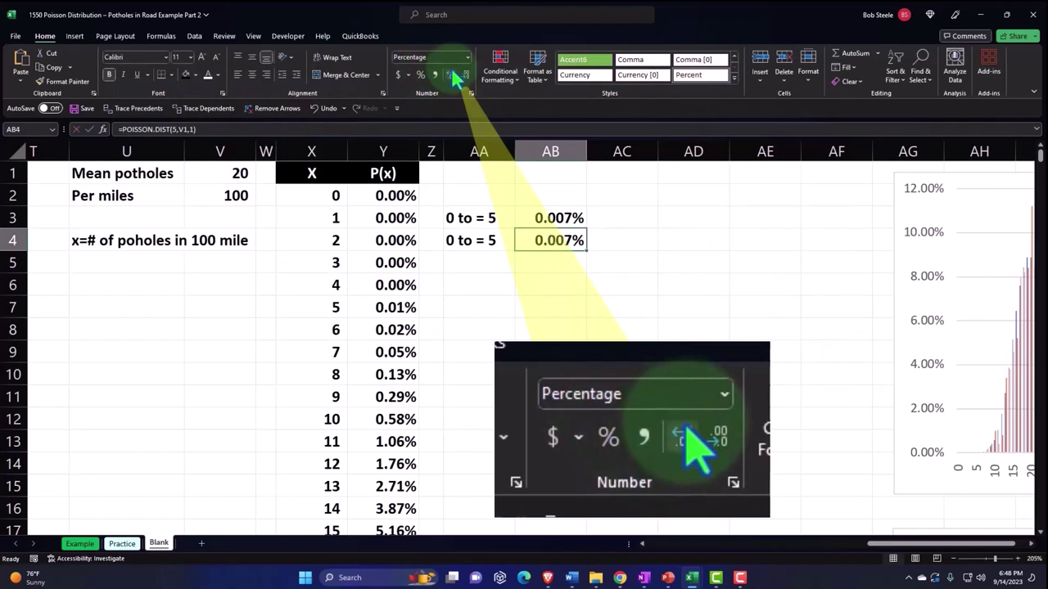
pyautogui.click(156, 177)
# Check the first P(x) formula, then return to the mean cell V1.
pyautogui.click(378, 202)
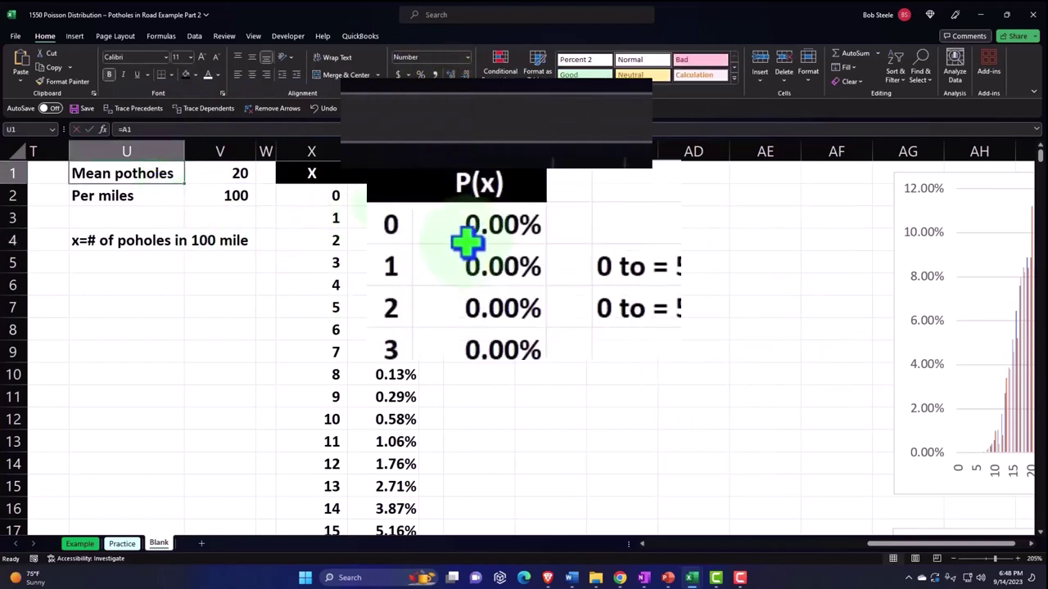
pyautogui.doubleClick(379, 202)
pyautogui.press('Return')
pyautogui.press('Up')
pyautogui.press('Up')
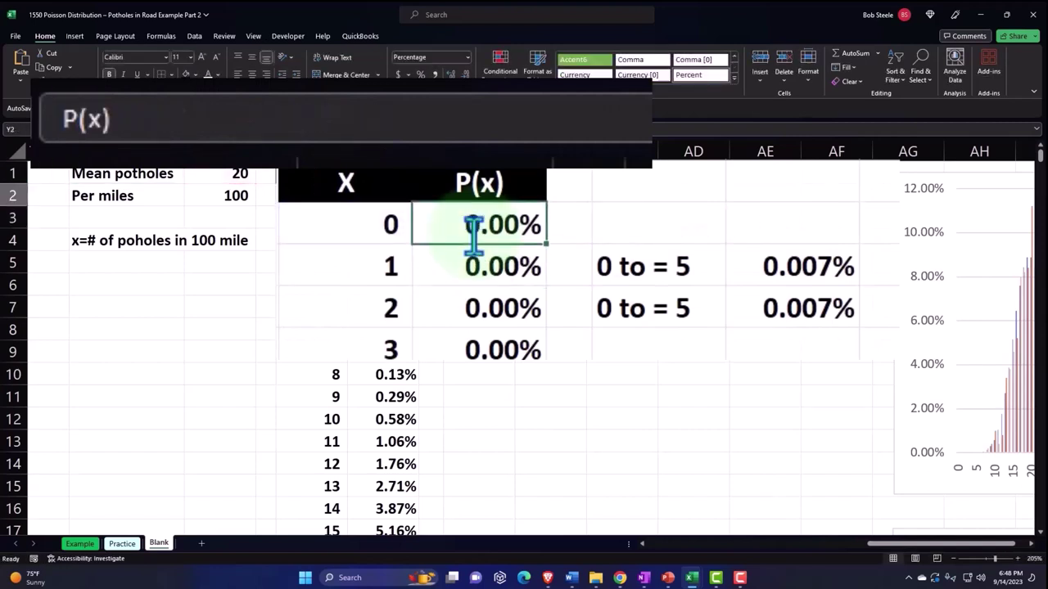
pyautogui.press('Left')
pyautogui.press('Left')
pyautogui.press('Left')
pyautogui.press('Left')
pyautogui.press('Left')
pyautogui.press('Left')
pyautogui.press('Left')
pyautogui.press('Left')
pyautogui.press('Right')
pyautogui.press('Right')
pyautogui.press('Right')
pyautogui.press('Right')
pyautogui.press('Right')
pyautogui.press('Right')
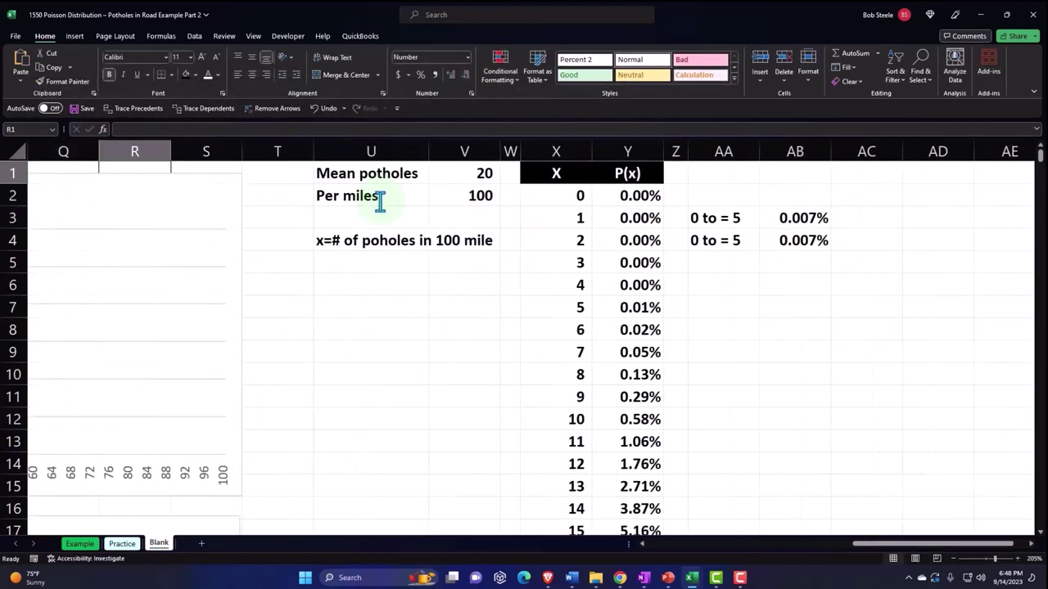
pyautogui.press('Left')
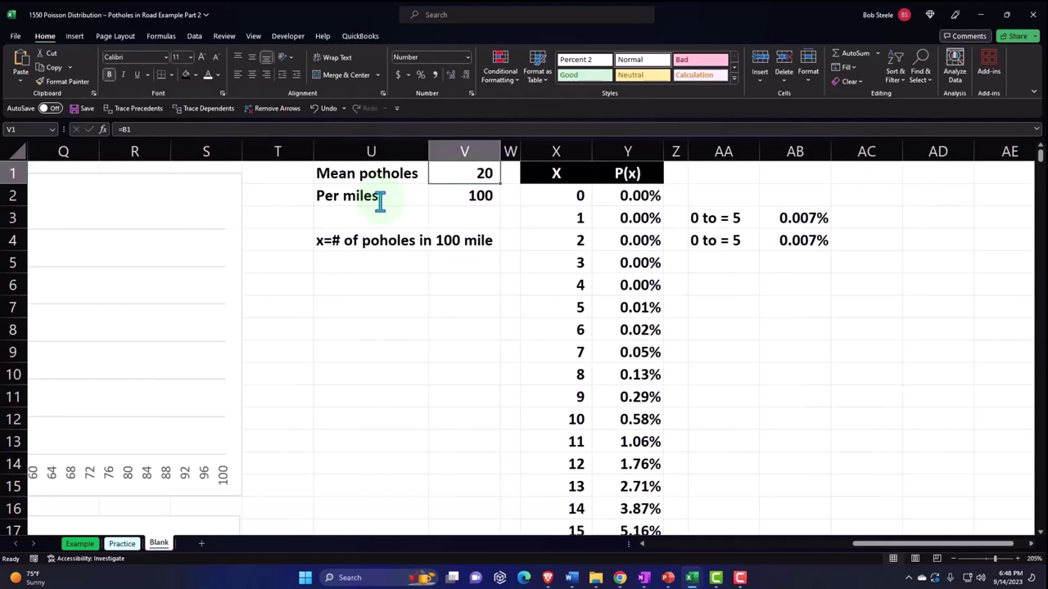
# Link V1 to the sample mean with =K2 and display it as 20.140.
pyautogui.write('=')
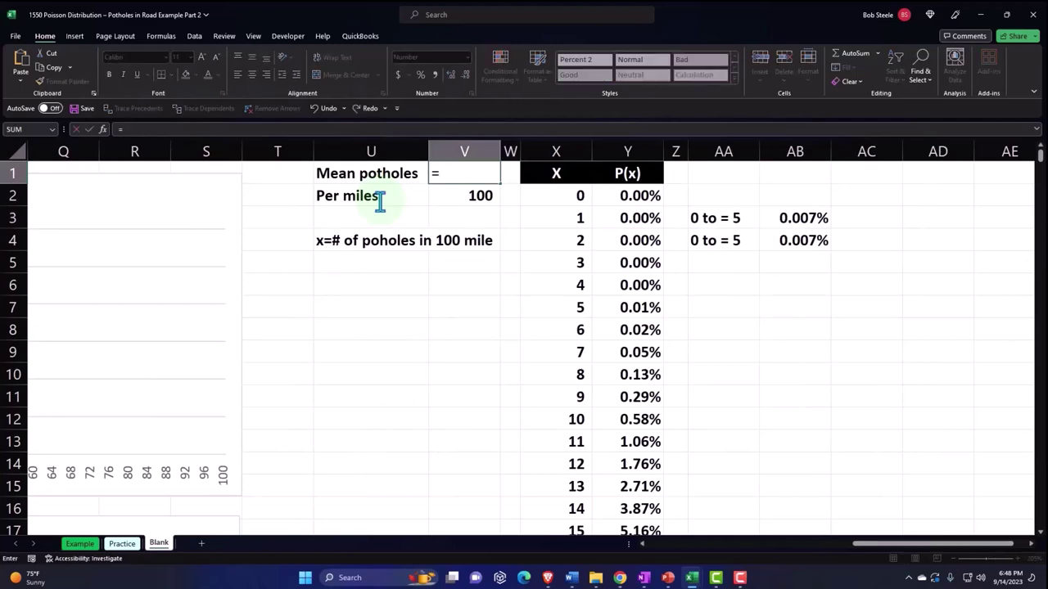
pyautogui.press('Left')
pyautogui.press('Left')
pyautogui.press('Left')
pyautogui.press('Left')
pyautogui.press('Left')
pyautogui.press('Left')
pyautogui.press('Left')
pyautogui.press('Left')
pyautogui.press('Left')
pyautogui.press('Left')
pyautogui.press('Left')
pyautogui.press('Left')
pyautogui.press('Left')
pyautogui.press('Left')
pyautogui.press('Left')
pyautogui.press('Left')
pyautogui.press('Left')
pyautogui.press('Left')
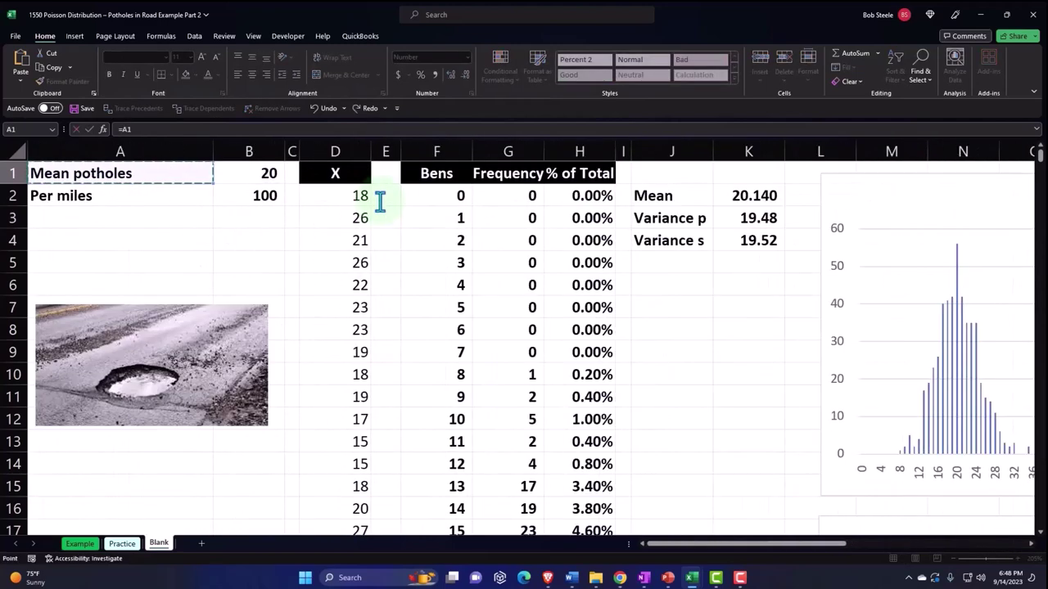
pyautogui.press('Right')
pyautogui.press('Right')
pyautogui.press('Right')
pyautogui.press('Right')
pyautogui.press('Right')
pyautogui.press('Right')
pyautogui.press('Right')
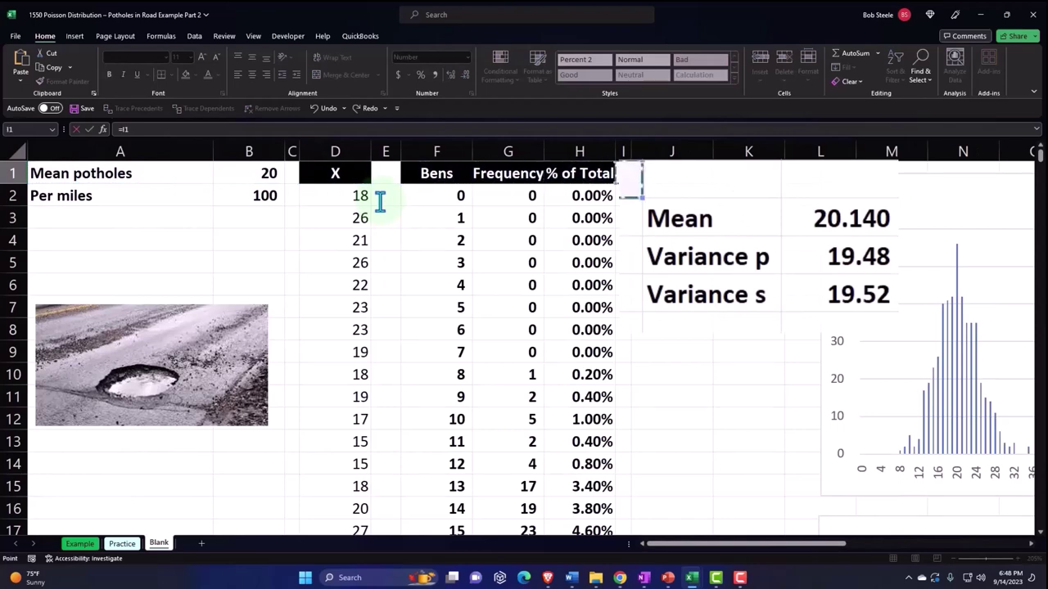
pyautogui.press('Down')
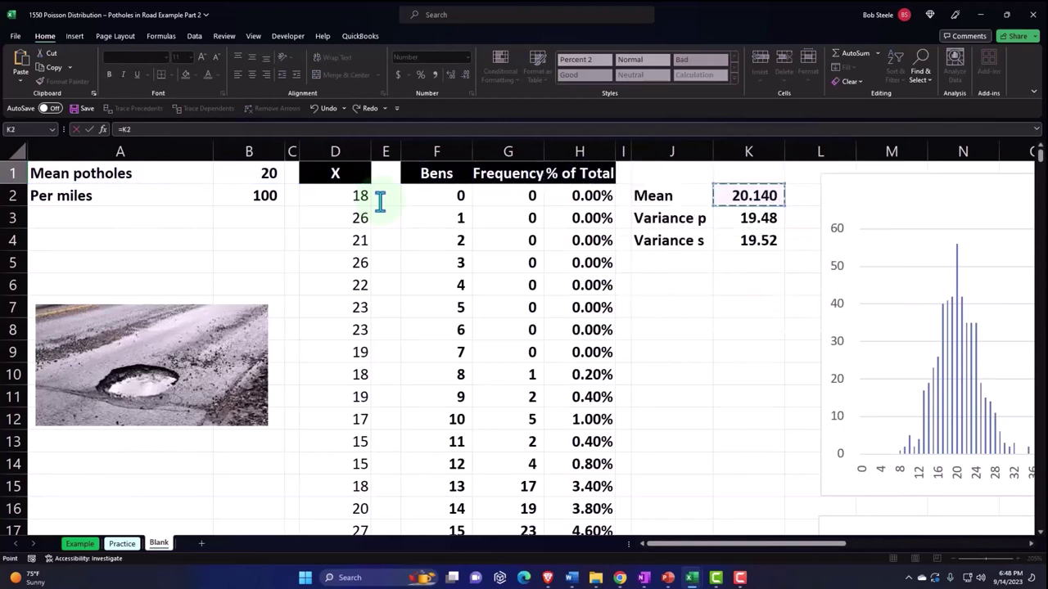
pyautogui.press('Return')
pyautogui.press('Up')
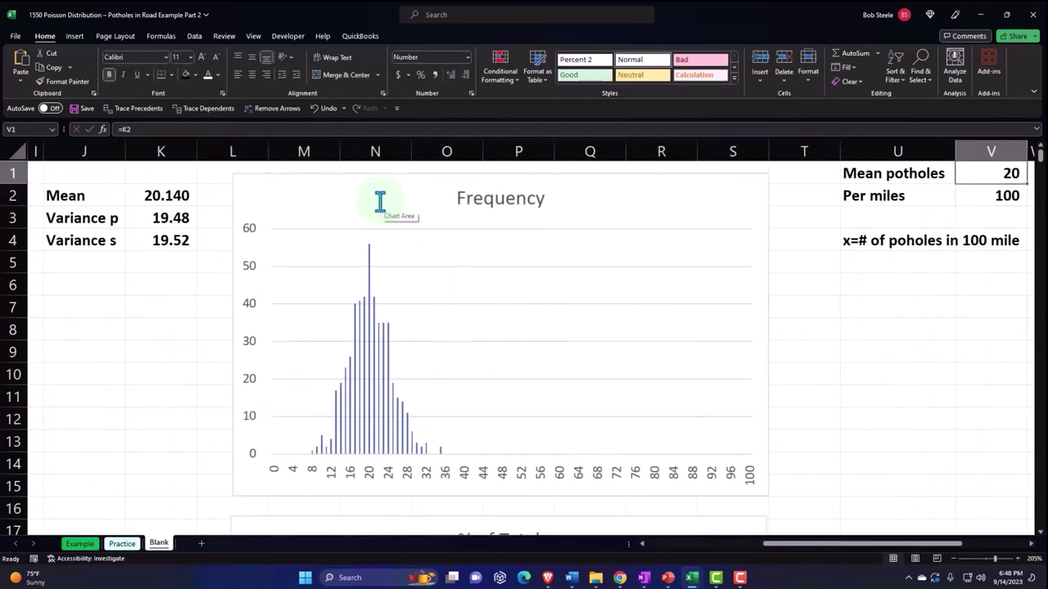
pyautogui.click(451, 78)
pyautogui.click(452, 78)
pyautogui.click(452, 78)
# Review the pothole counts, the sample mean's AVERAGE formula, and the recalculated 0.006% results.
pyautogui.press('Left')
pyautogui.press('Left')
pyautogui.press('Left')
pyautogui.press('Left')
pyautogui.press('Left')
pyautogui.press('Left')
pyautogui.press('Left')
pyautogui.press('Left')
pyautogui.press('Left')
pyautogui.press('Left')
pyautogui.press('Left')
pyautogui.press('Left')
pyautogui.press('Left')
pyautogui.press('Left')
pyautogui.press('Left')
pyautogui.press('Left')
pyautogui.press('Left')
pyautogui.press('Left')
pyautogui.press('Left')
pyautogui.press('Left')
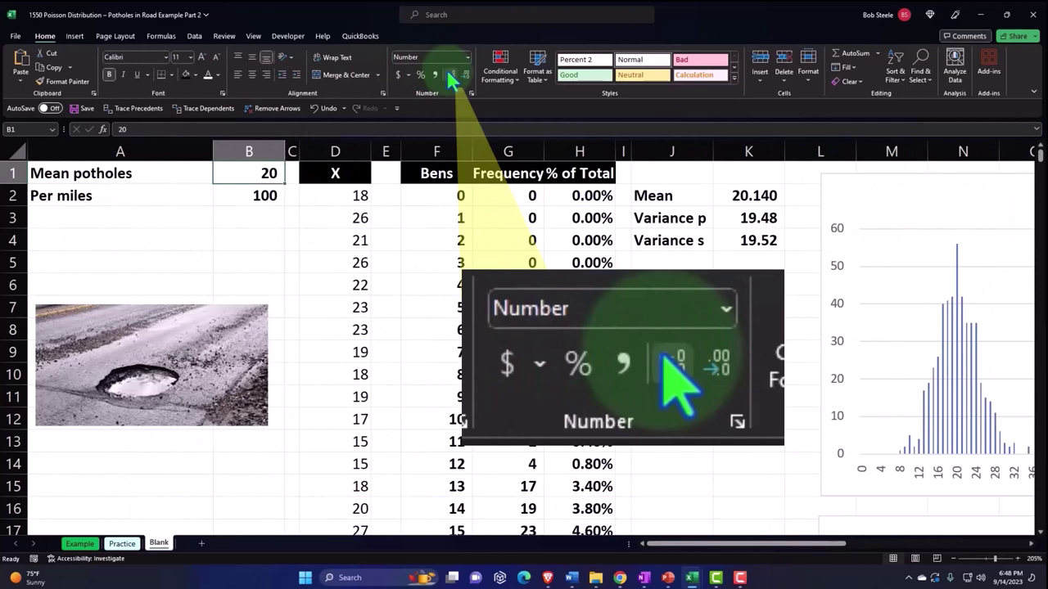
pyautogui.click(342, 190)
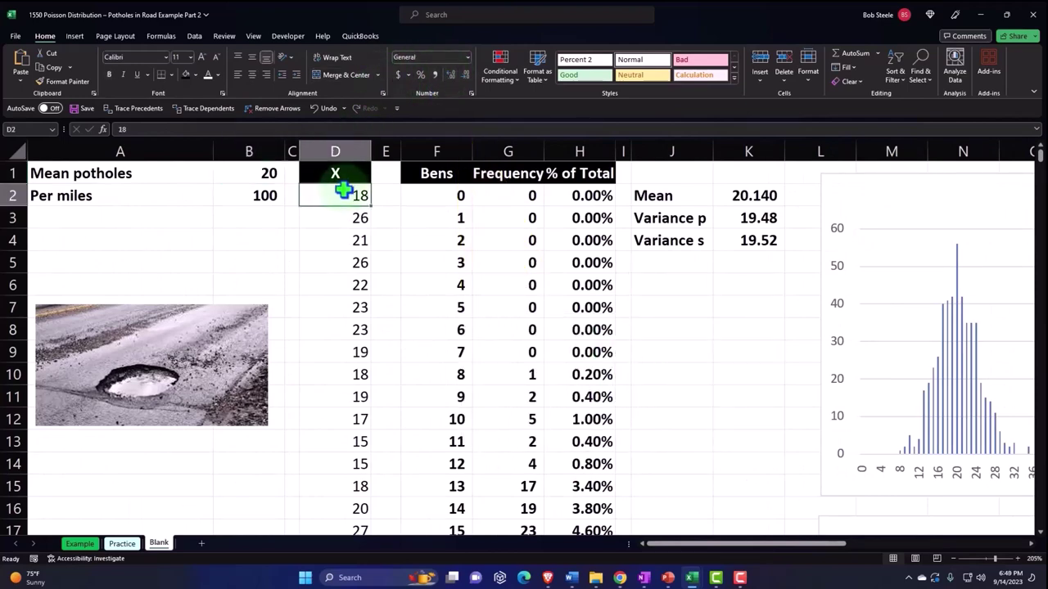
pyautogui.press('Right')
pyautogui.press('Right')
pyautogui.press('Right')
pyautogui.press('Right')
pyautogui.press('Right')
pyautogui.press('Right')
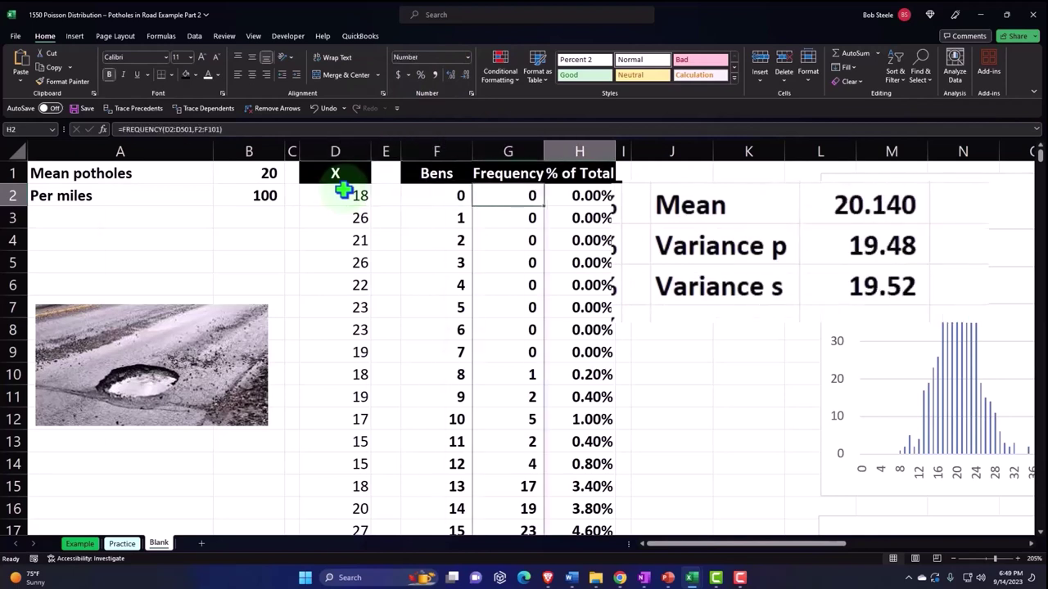
pyautogui.press('Right')
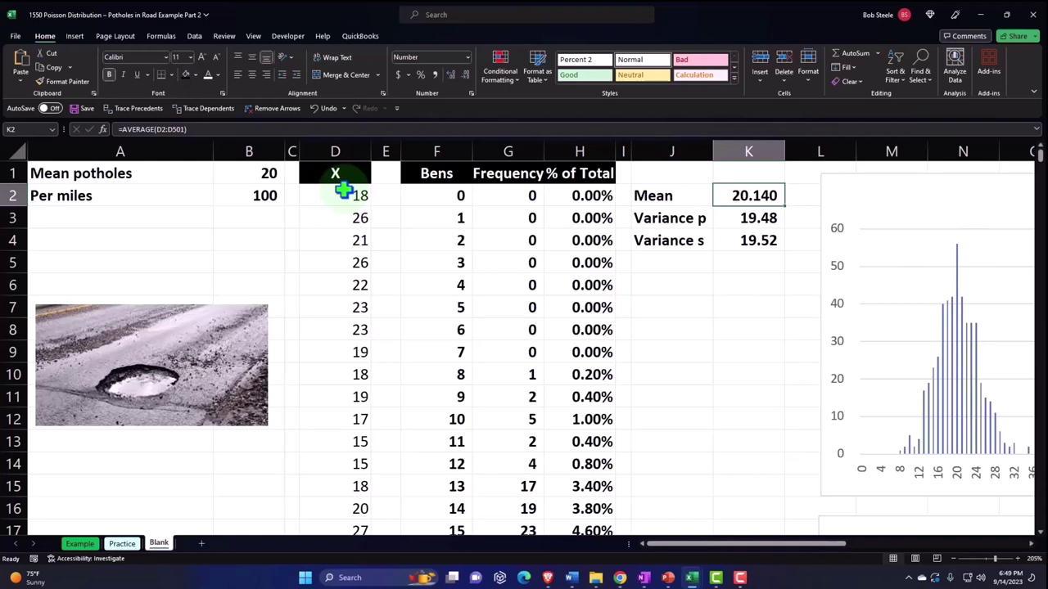
pyautogui.press('Right')
pyautogui.press('Right')
pyautogui.press('Right')
pyautogui.press('Right')
pyautogui.press('Right')
pyautogui.press('Right')
pyautogui.press('Right')
pyautogui.press('Right')
pyautogui.press('Right')
pyautogui.press('Right')
pyautogui.press('Right')
pyautogui.press('Right')
pyautogui.press('Right')
pyautogui.press('Right')
pyautogui.press('Right')
pyautogui.press('Right')
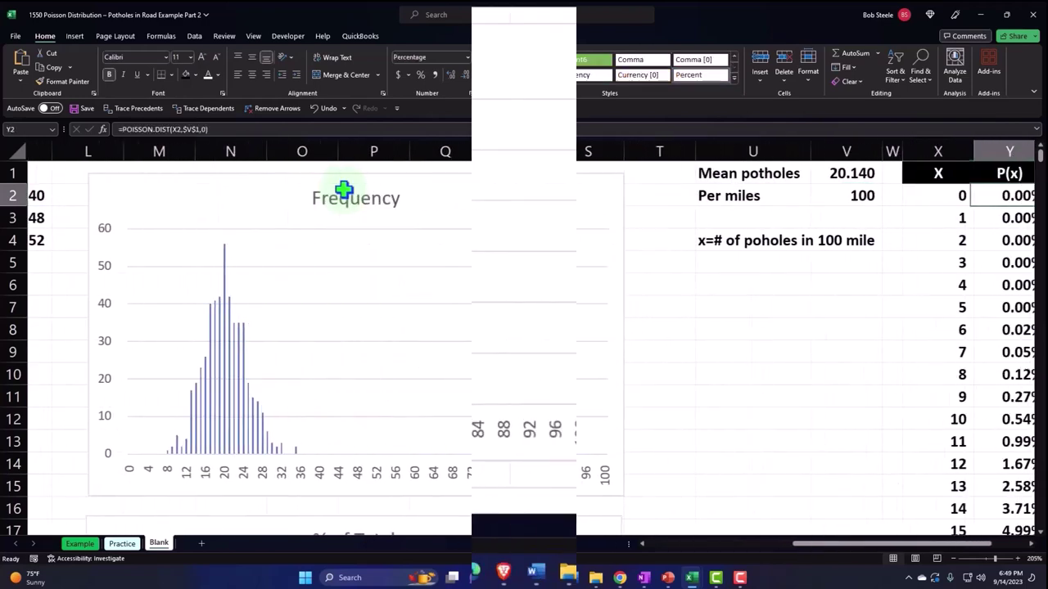
pyautogui.press('Right')
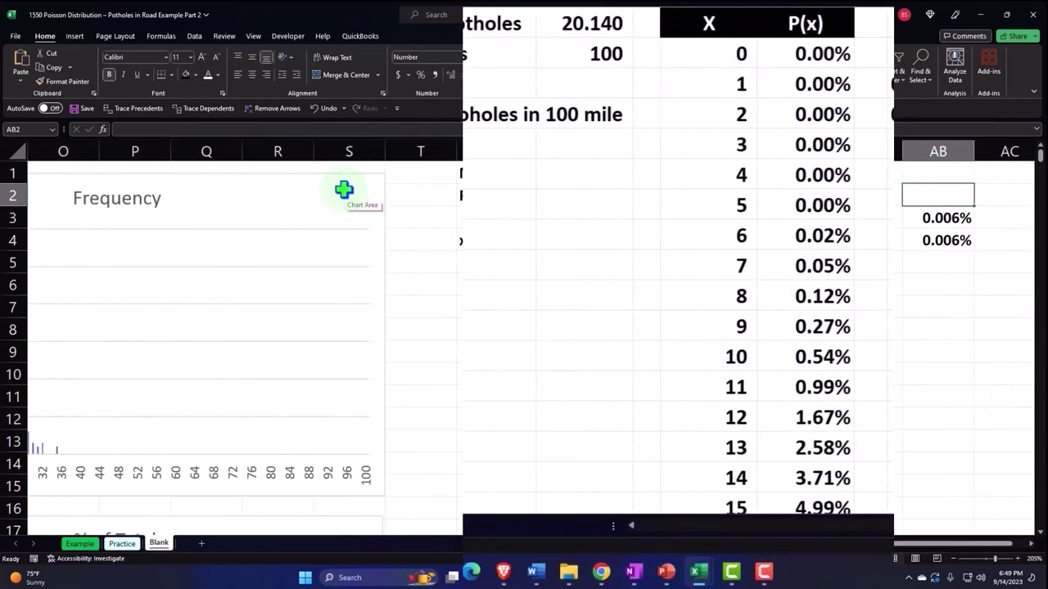
pyautogui.press('Right')
pyautogui.press('Right')
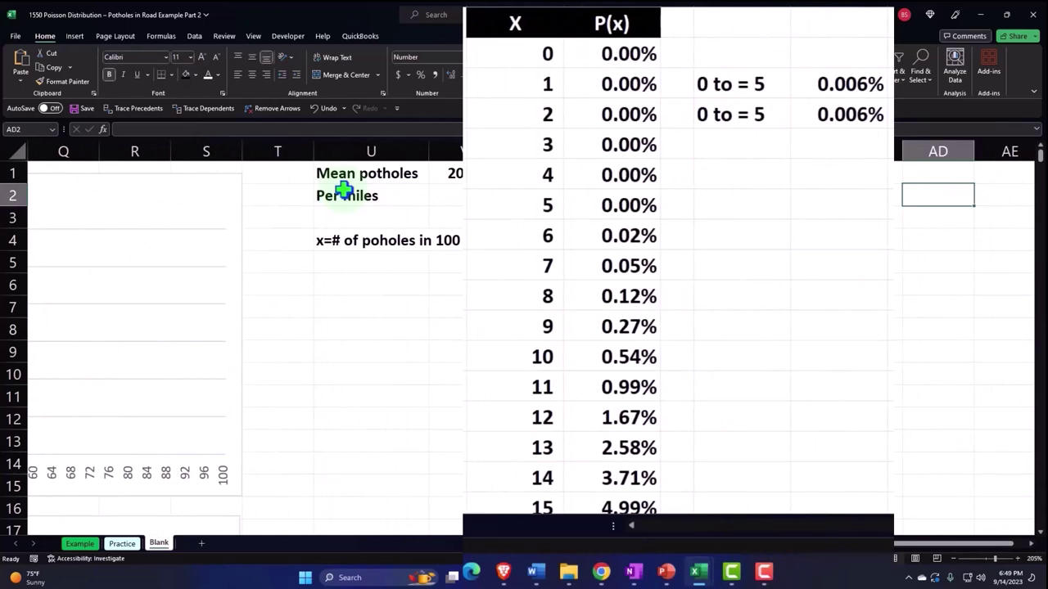
pyautogui.press('Left')
pyautogui.press('Left')
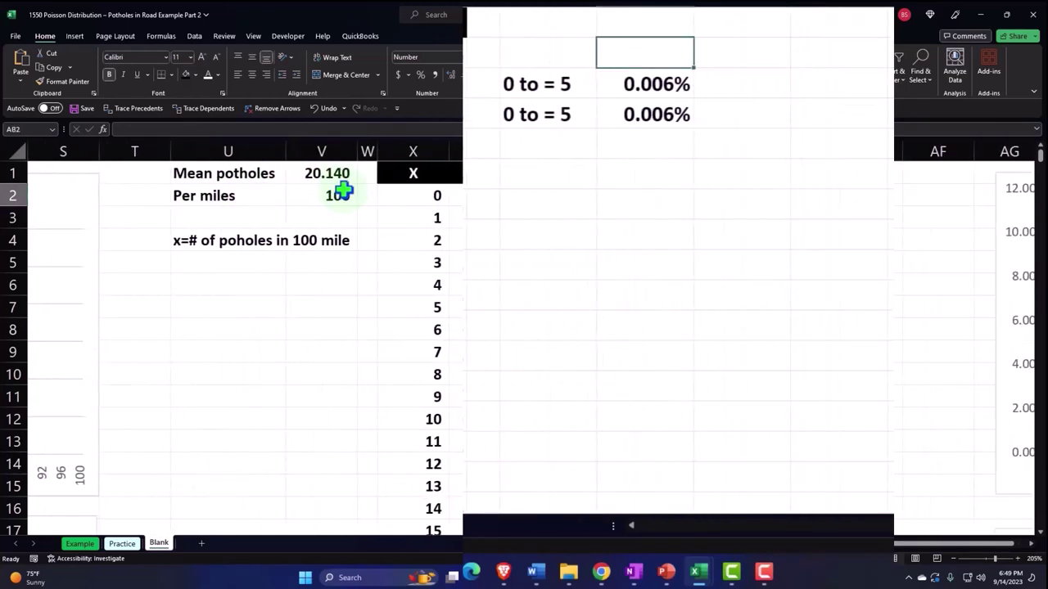
pyautogui.press('Down')
pyautogui.press('Down')
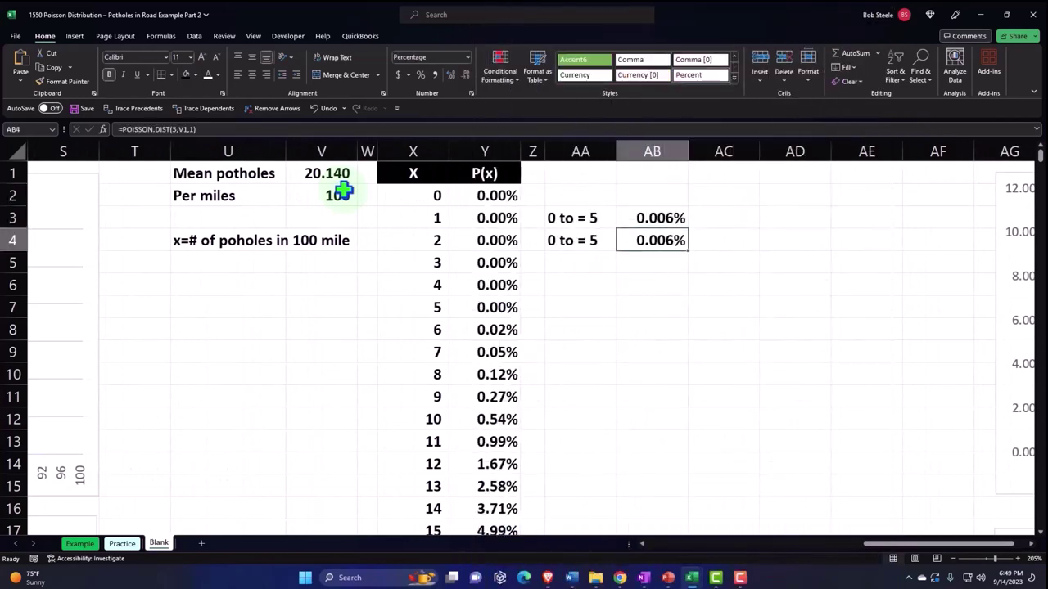
pyautogui.press('Down')
pyautogui.press('Down')
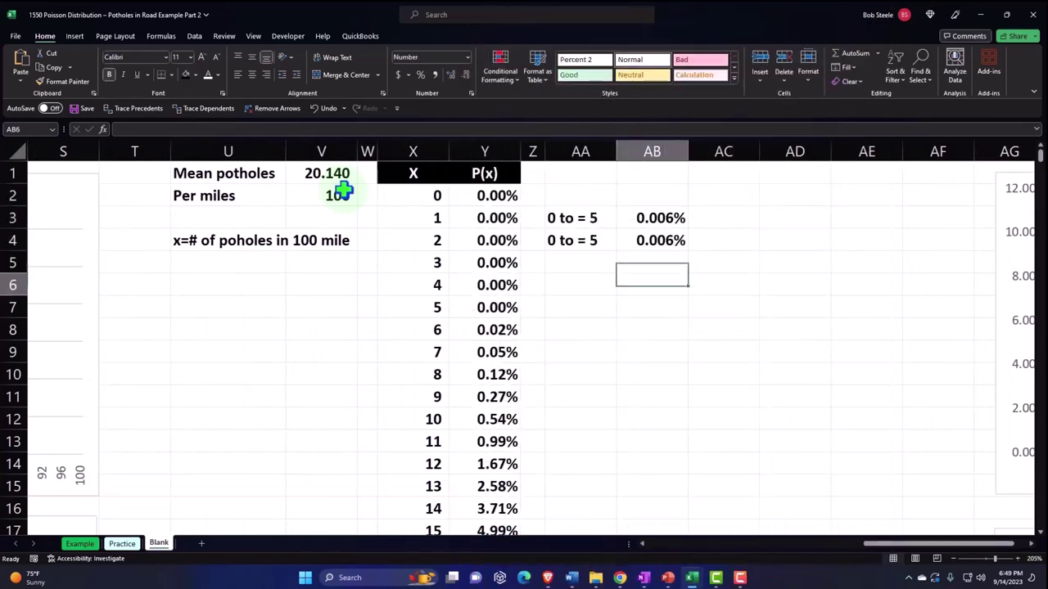
pyautogui.press('Left')
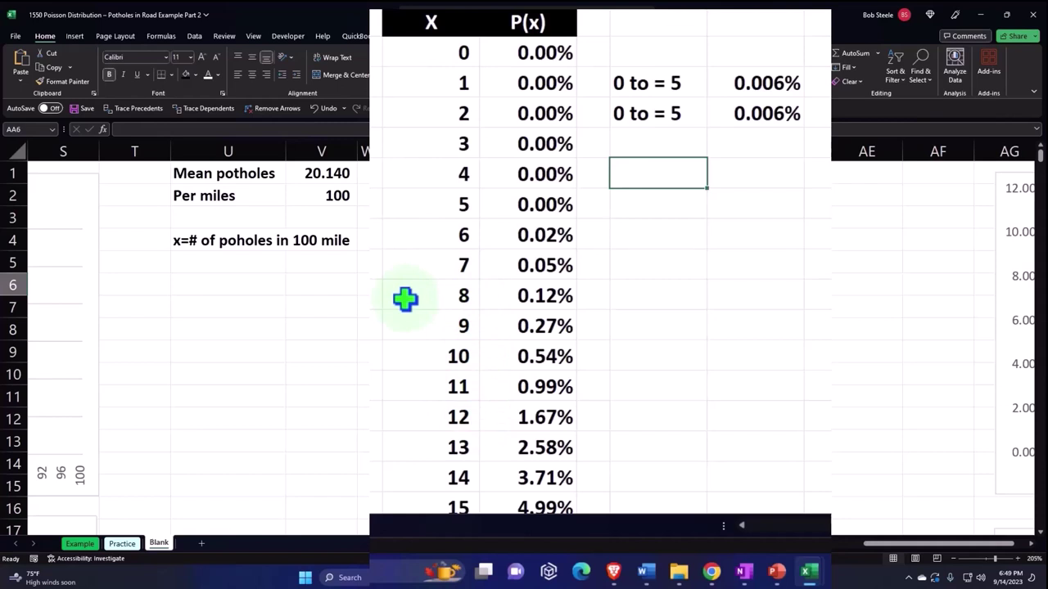
# Type the label '7 to 14' in AA6.
pyautogui.write('7 to')
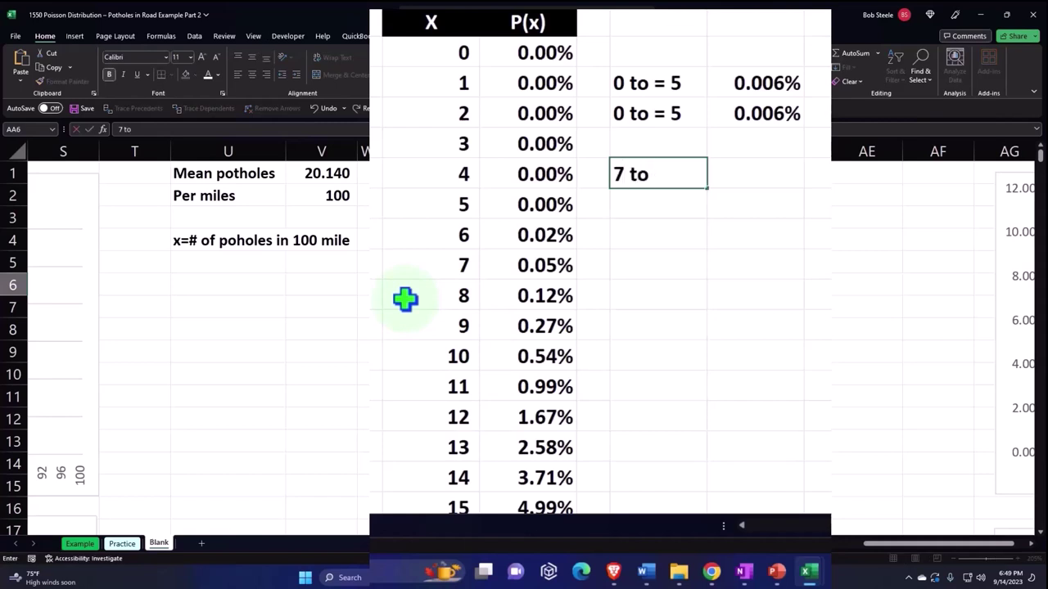
pyautogui.write(' 14')
pyautogui.press('Tab')
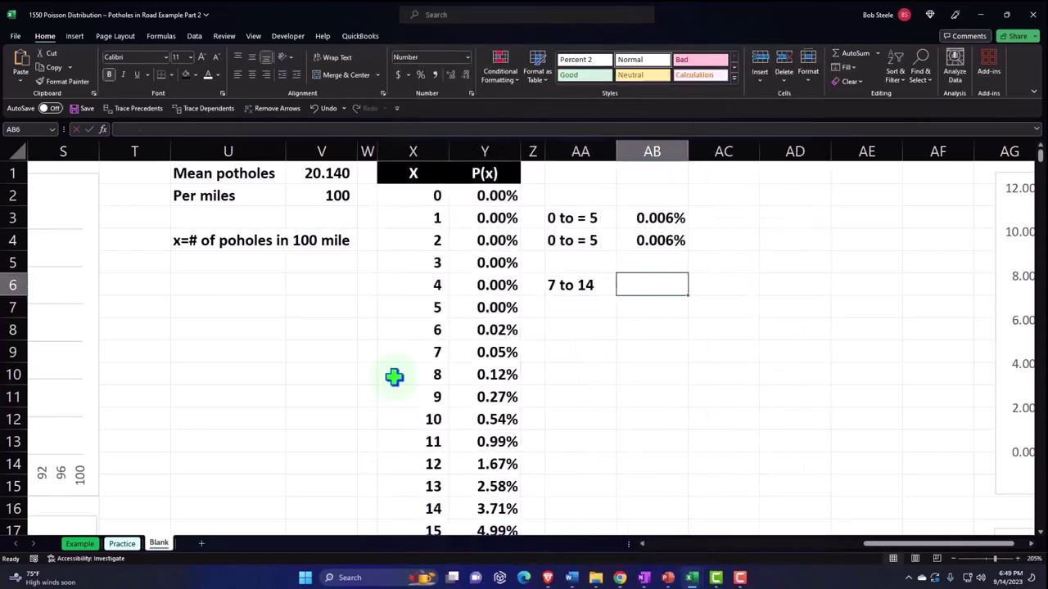